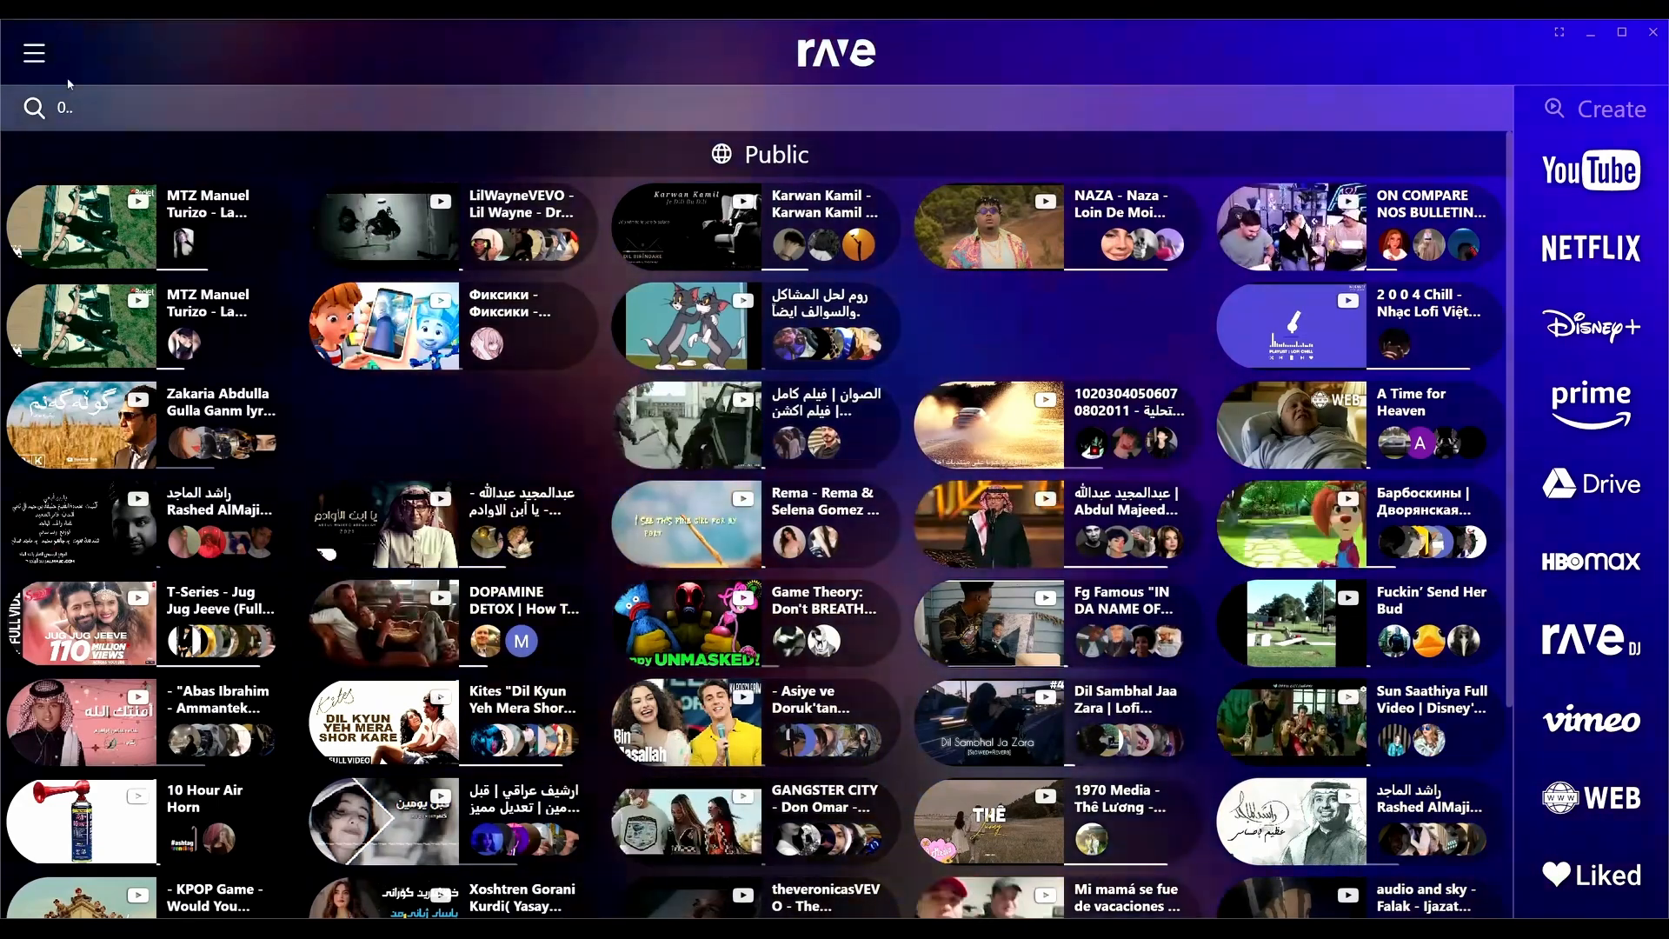
# - Look through the Friends list and My Account page, then start editing the profile
pyautogui.click(29, 57)
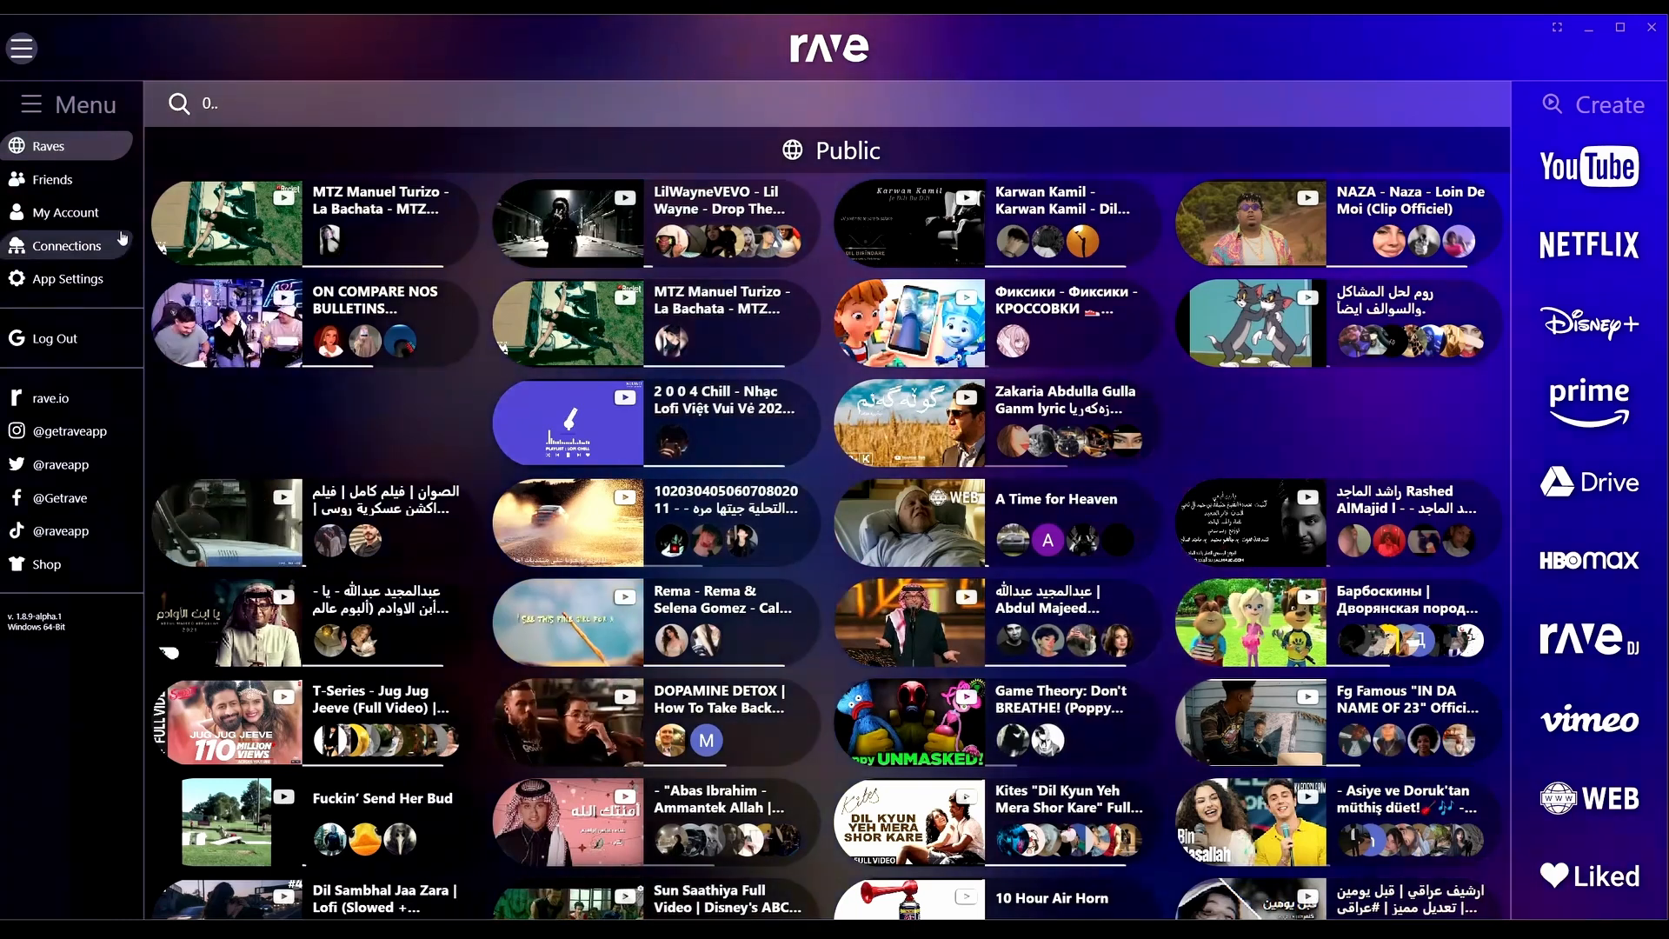
pyautogui.click(59, 182)
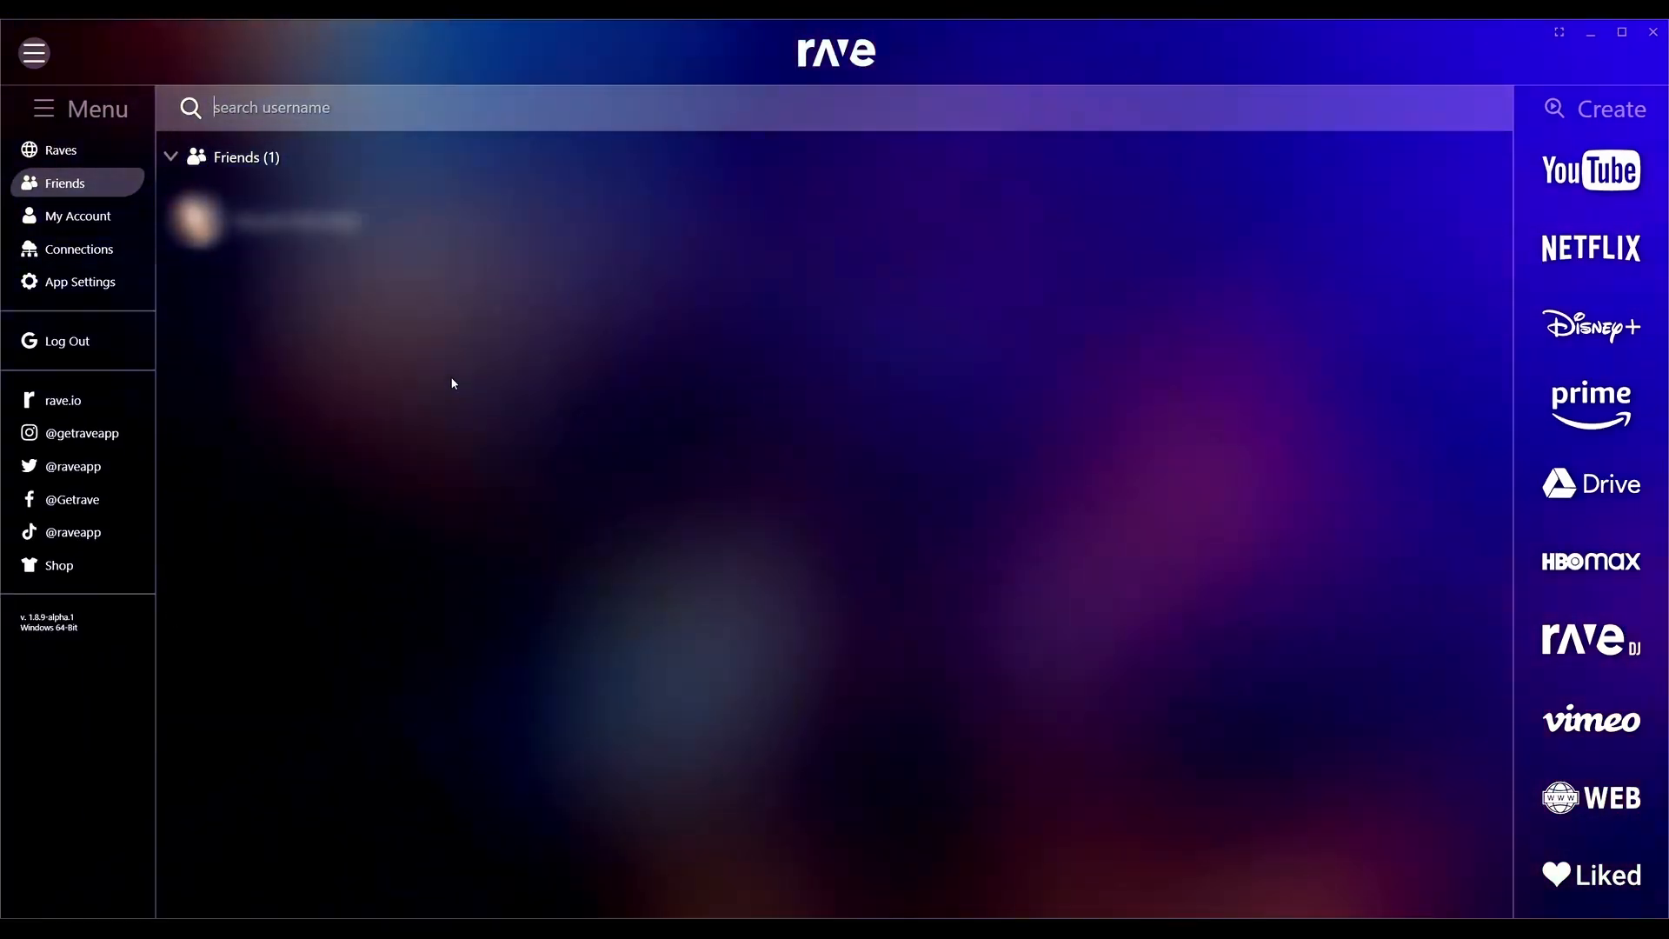
pyautogui.click(60, 217)
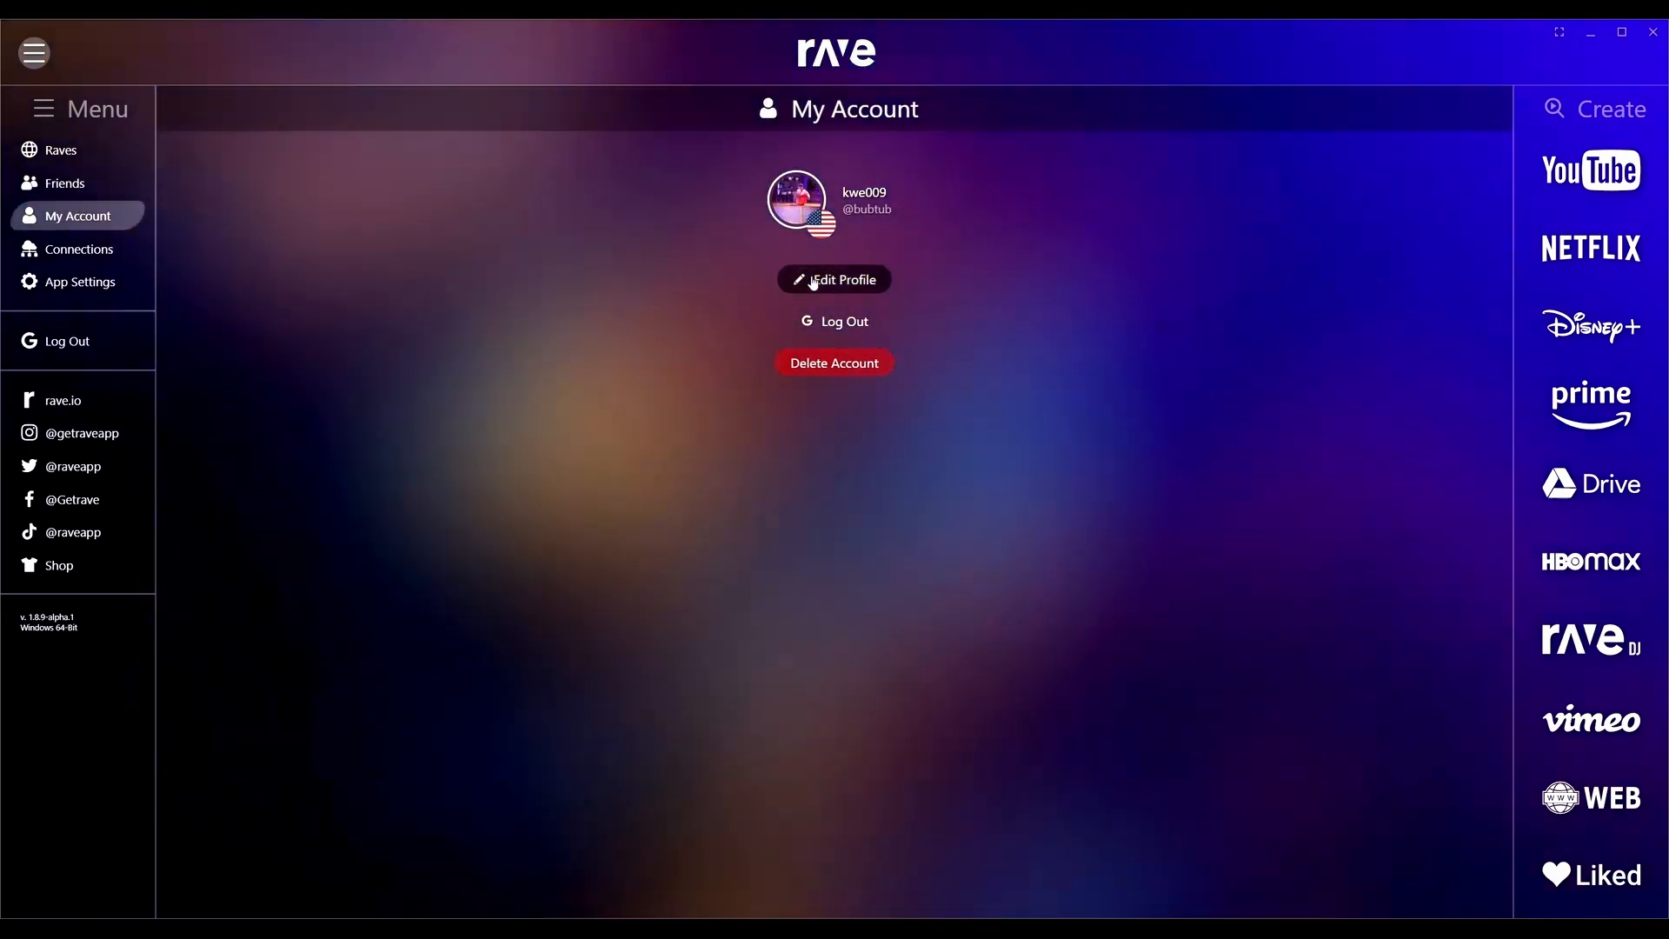
pyautogui.click(799, 281)
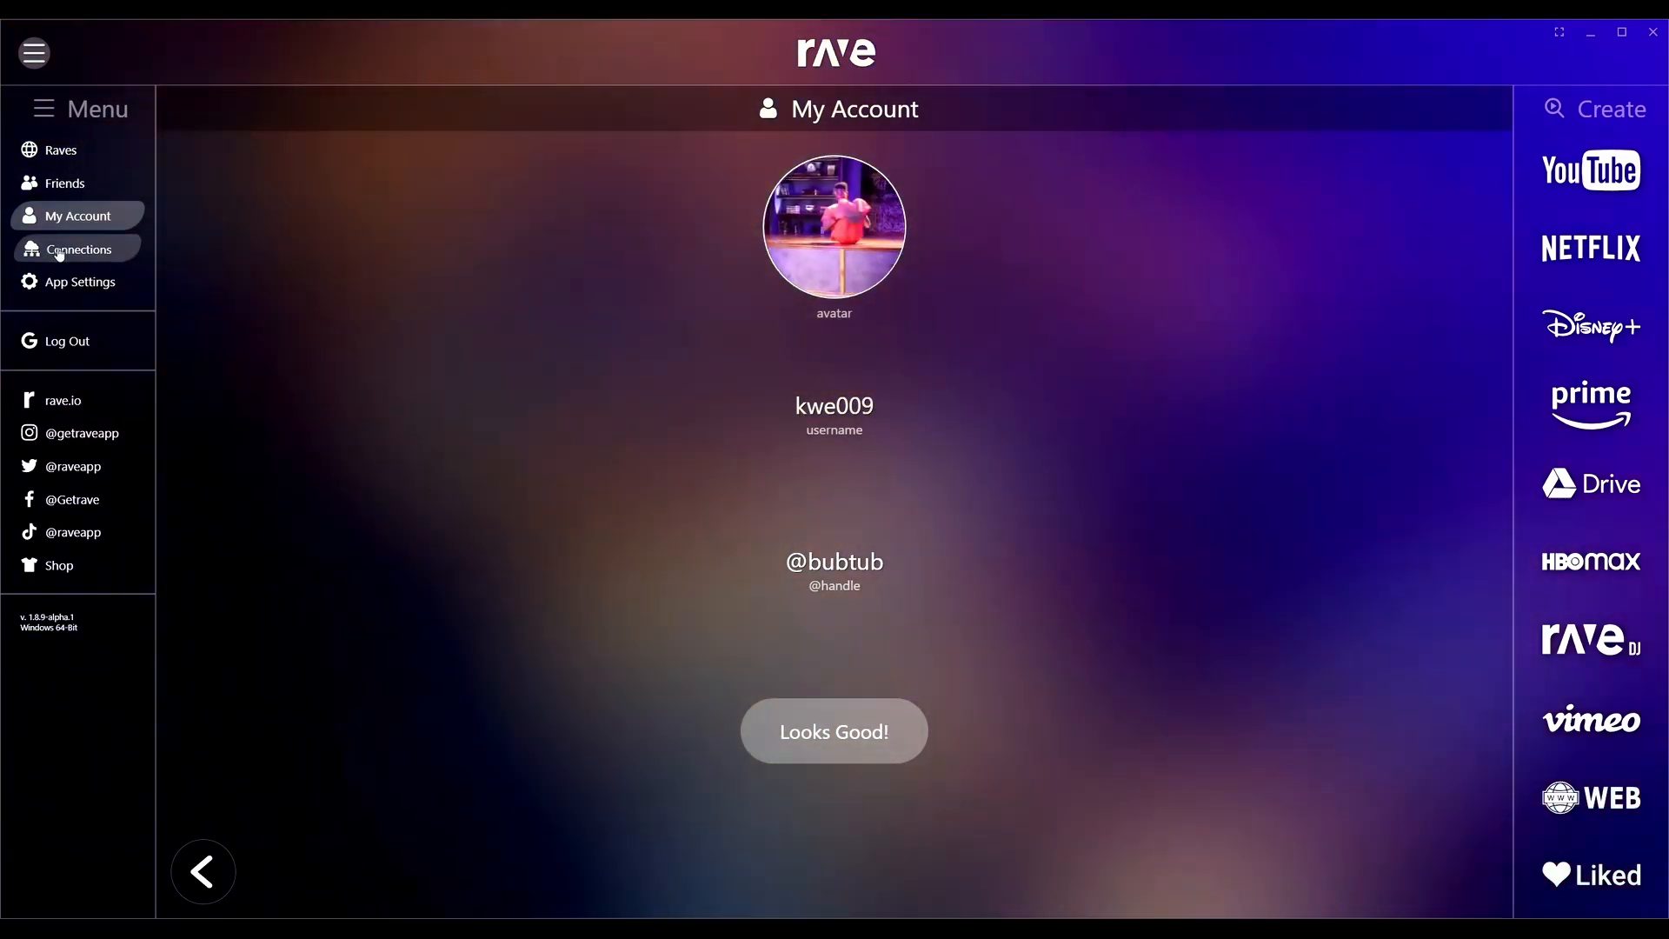
# - Check the account Connections page and land on the App Settings preferences
pyautogui.click(53, 253)
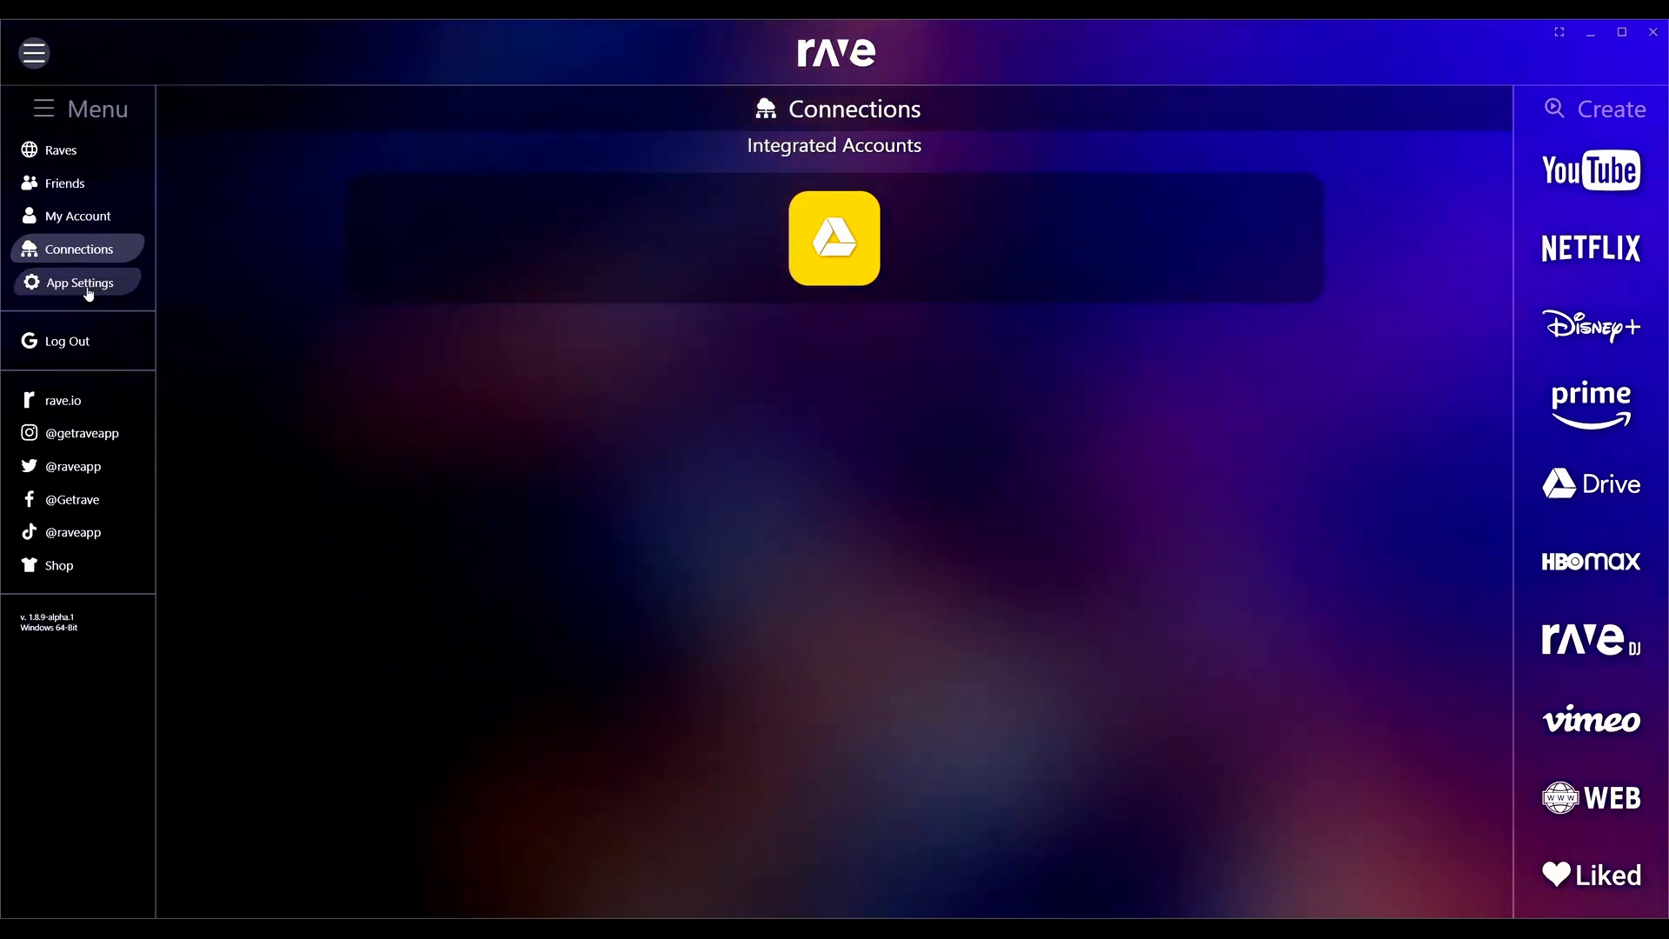
pyautogui.click(82, 282)
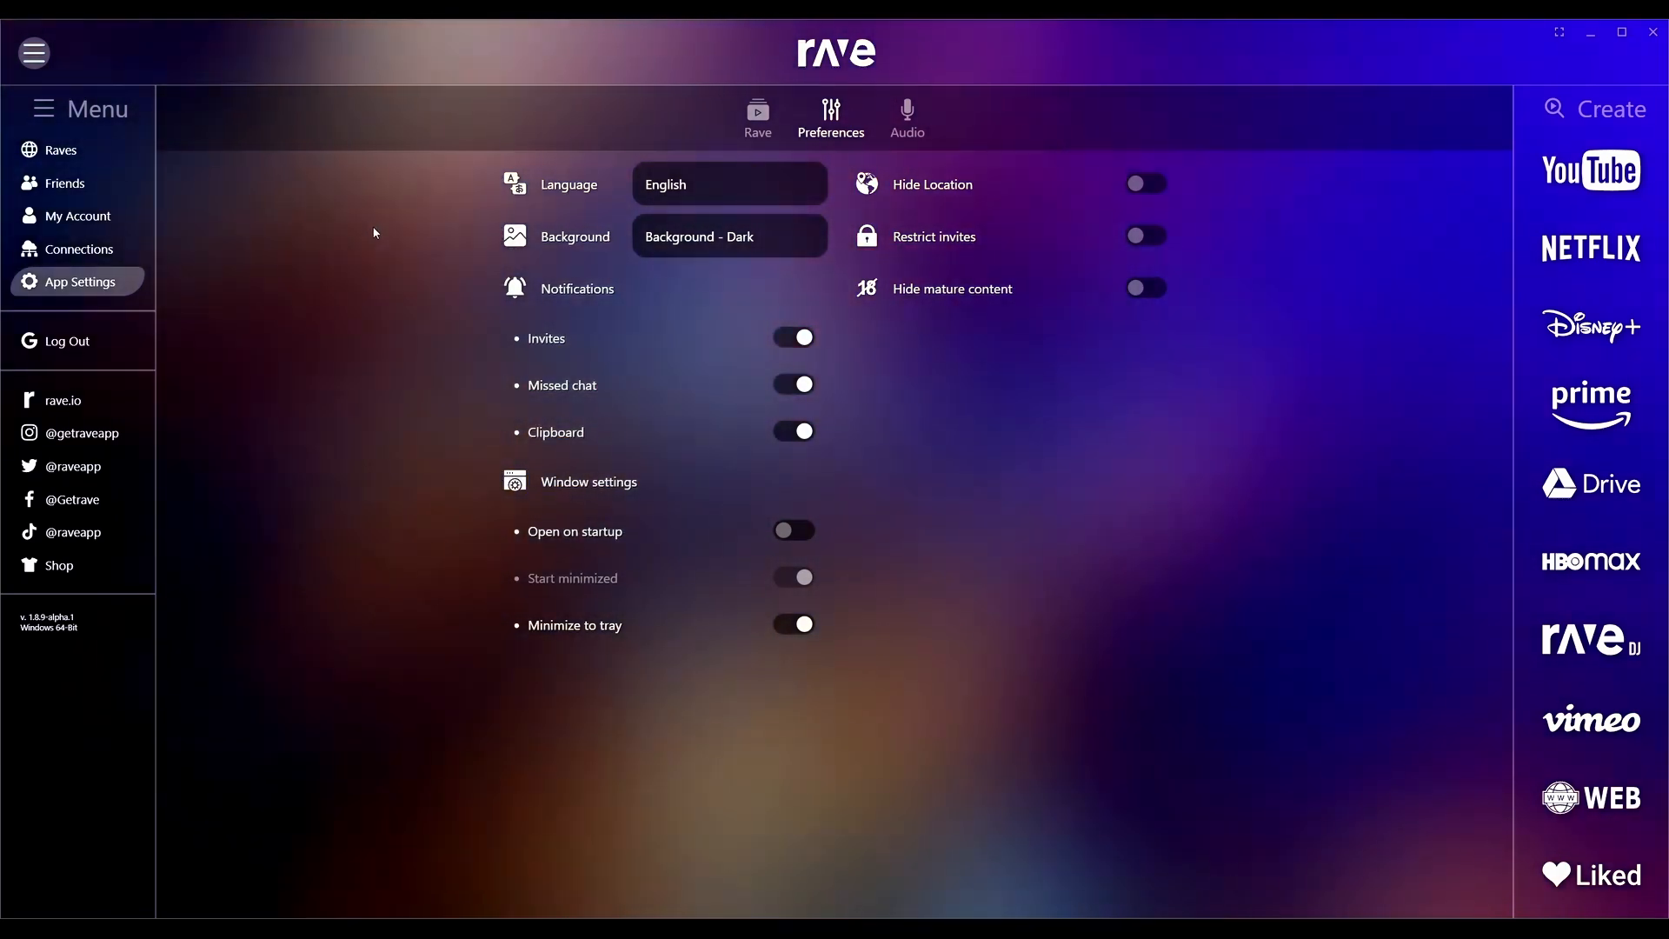
pyautogui.click(689, 232)
pyautogui.click(719, 283)
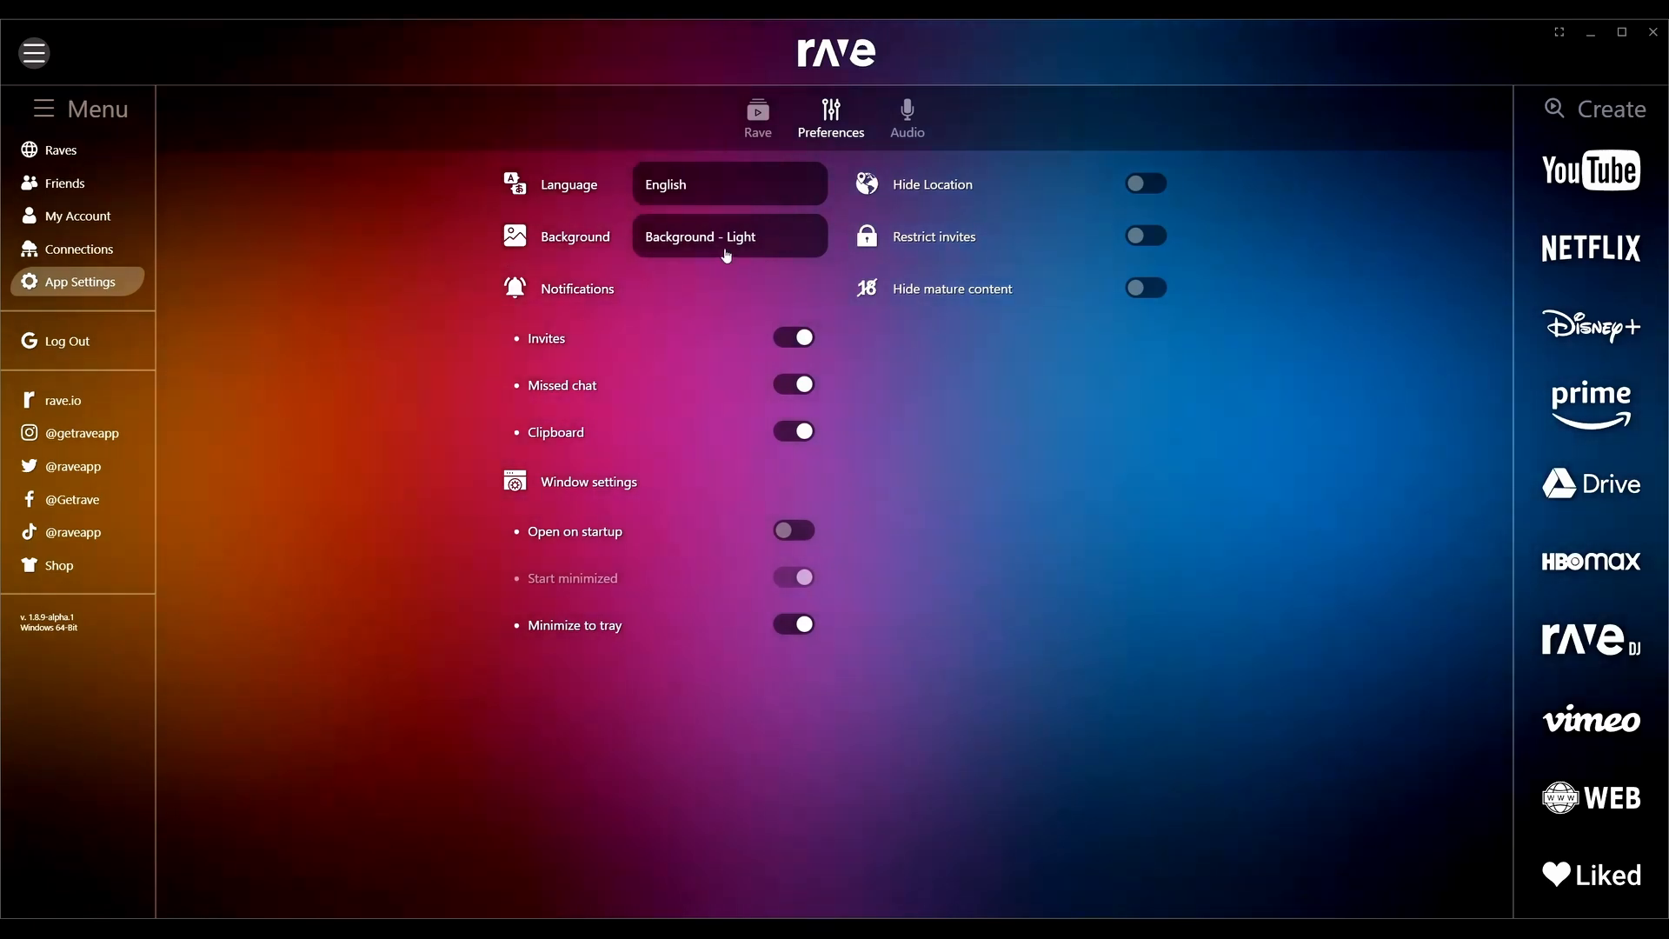
pyautogui.click(727, 255)
pyautogui.click(730, 325)
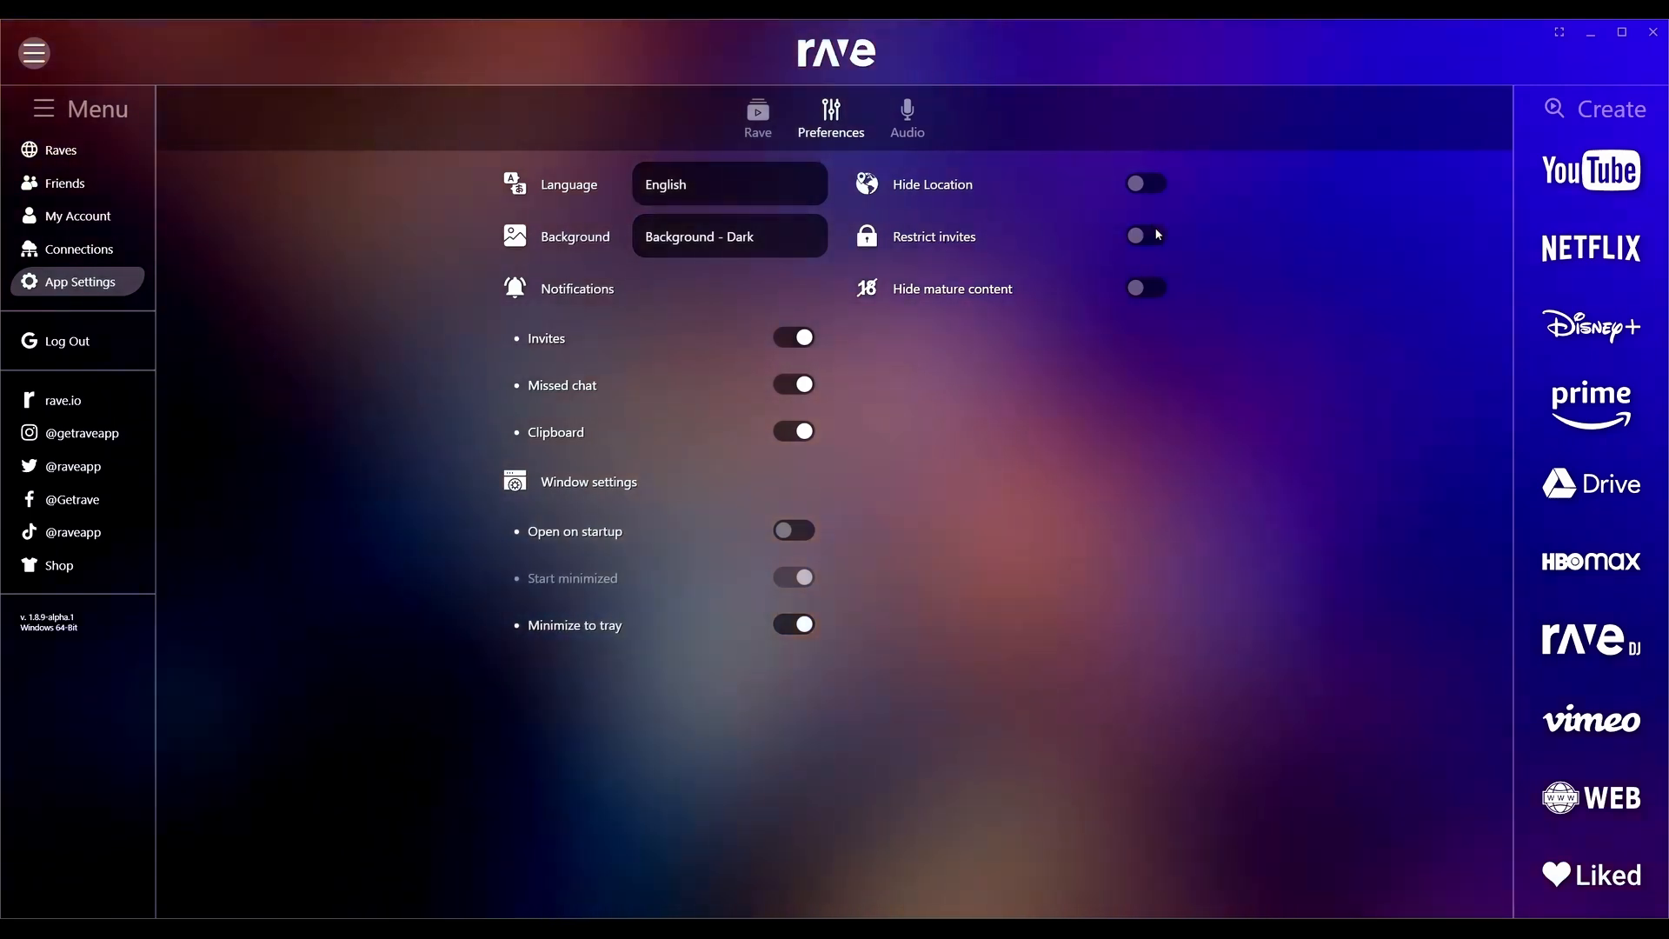
pyautogui.click(1147, 236)
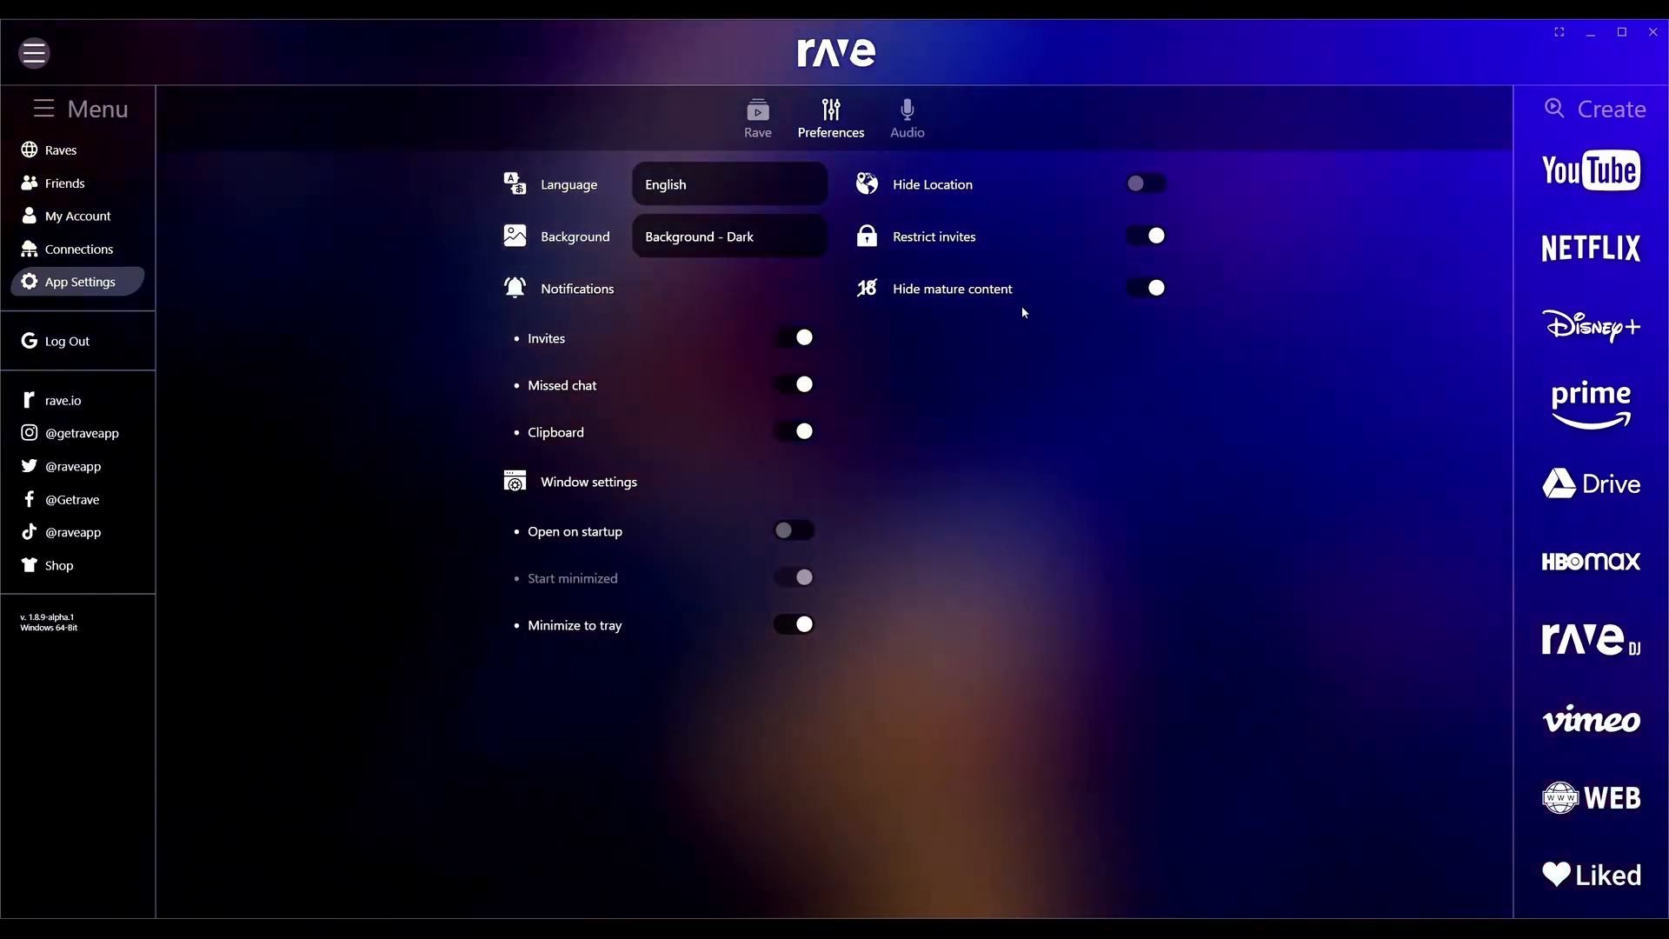
# - Check the Audio settings, then return to the public Raves grid via the menu
pyautogui.click(907, 120)
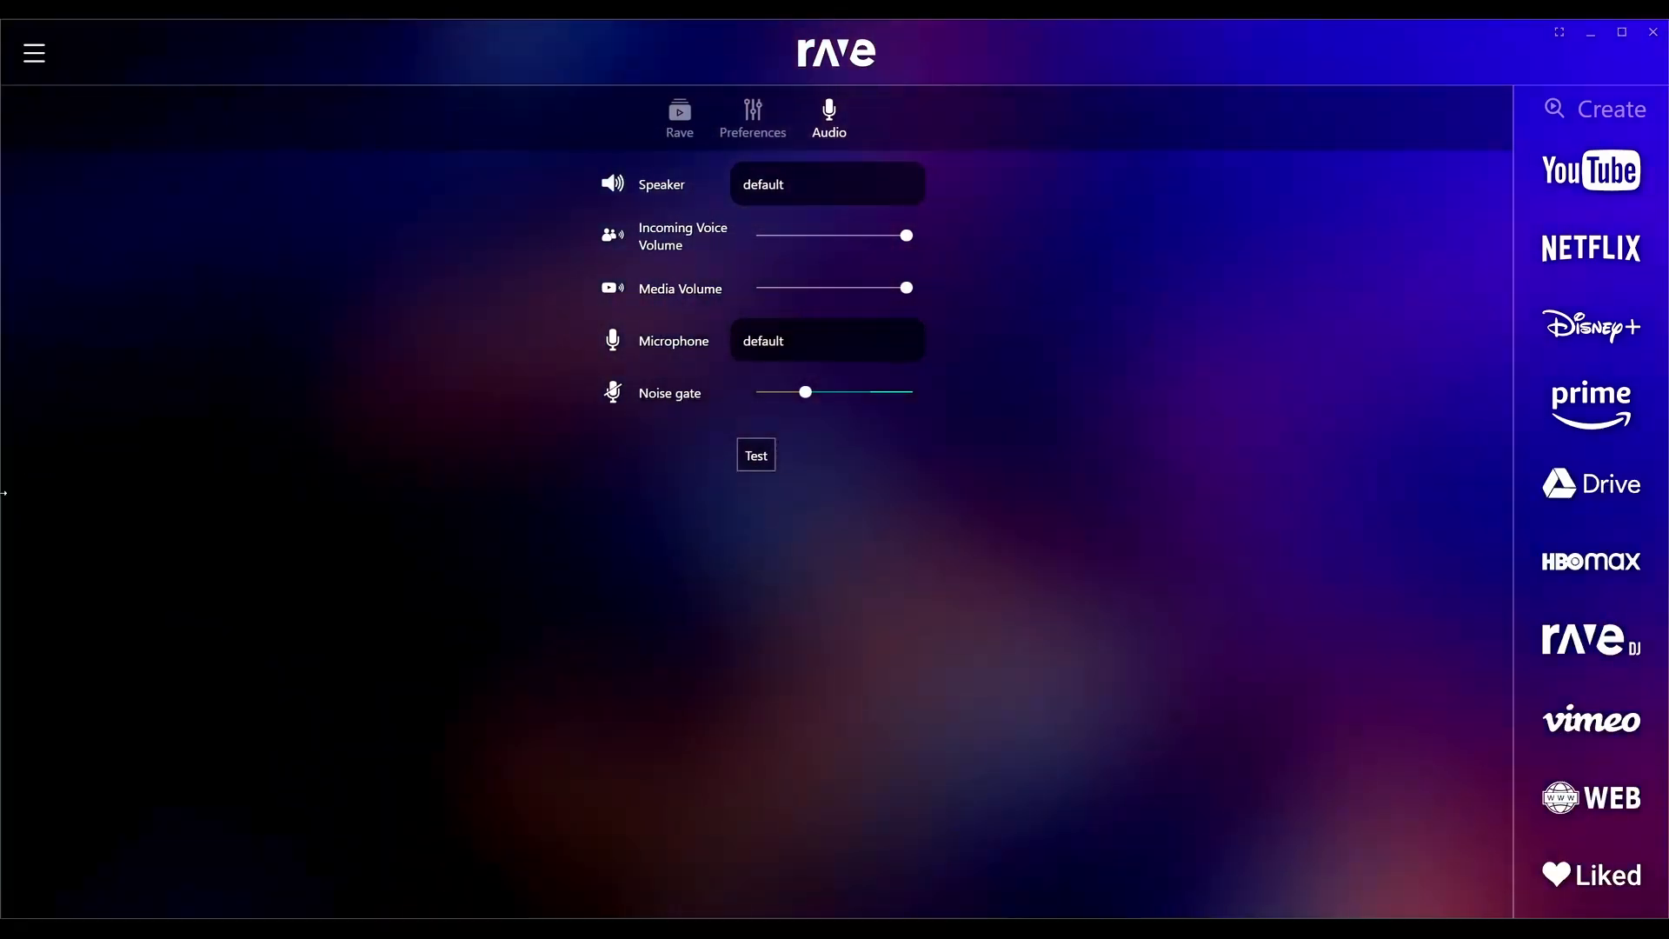
pyautogui.click(34, 53)
pyautogui.click(68, 153)
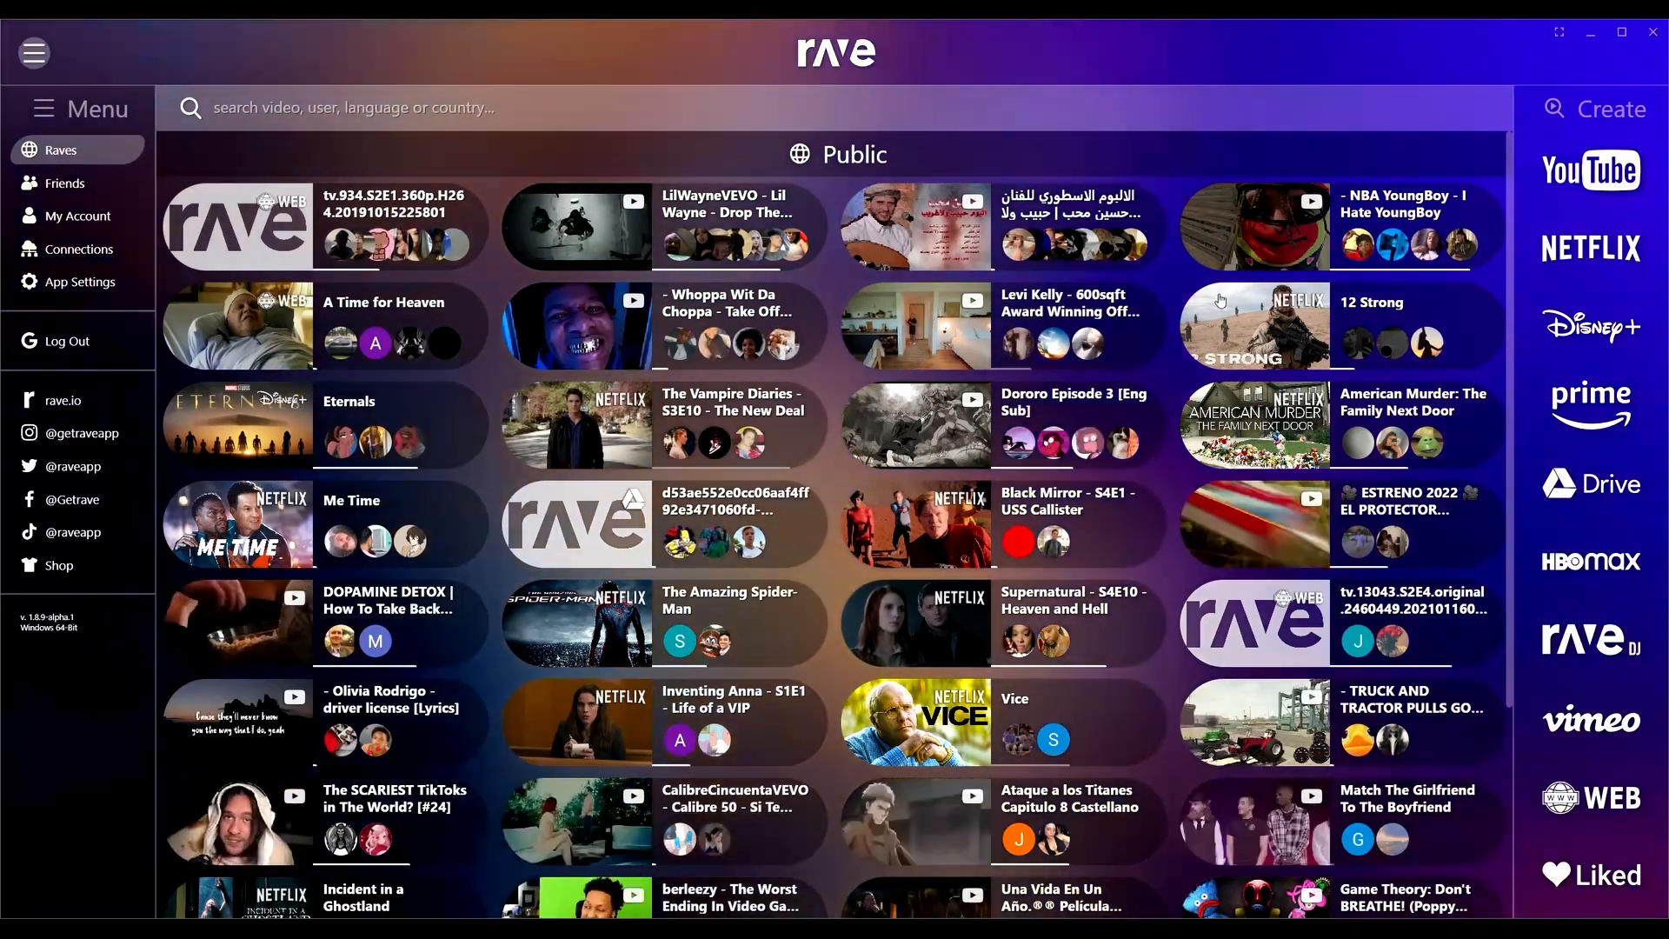
# - Create a YouTube rave playing the ErdTree Avatar | Elden Ring #17 video
pyautogui.click(1595, 186)
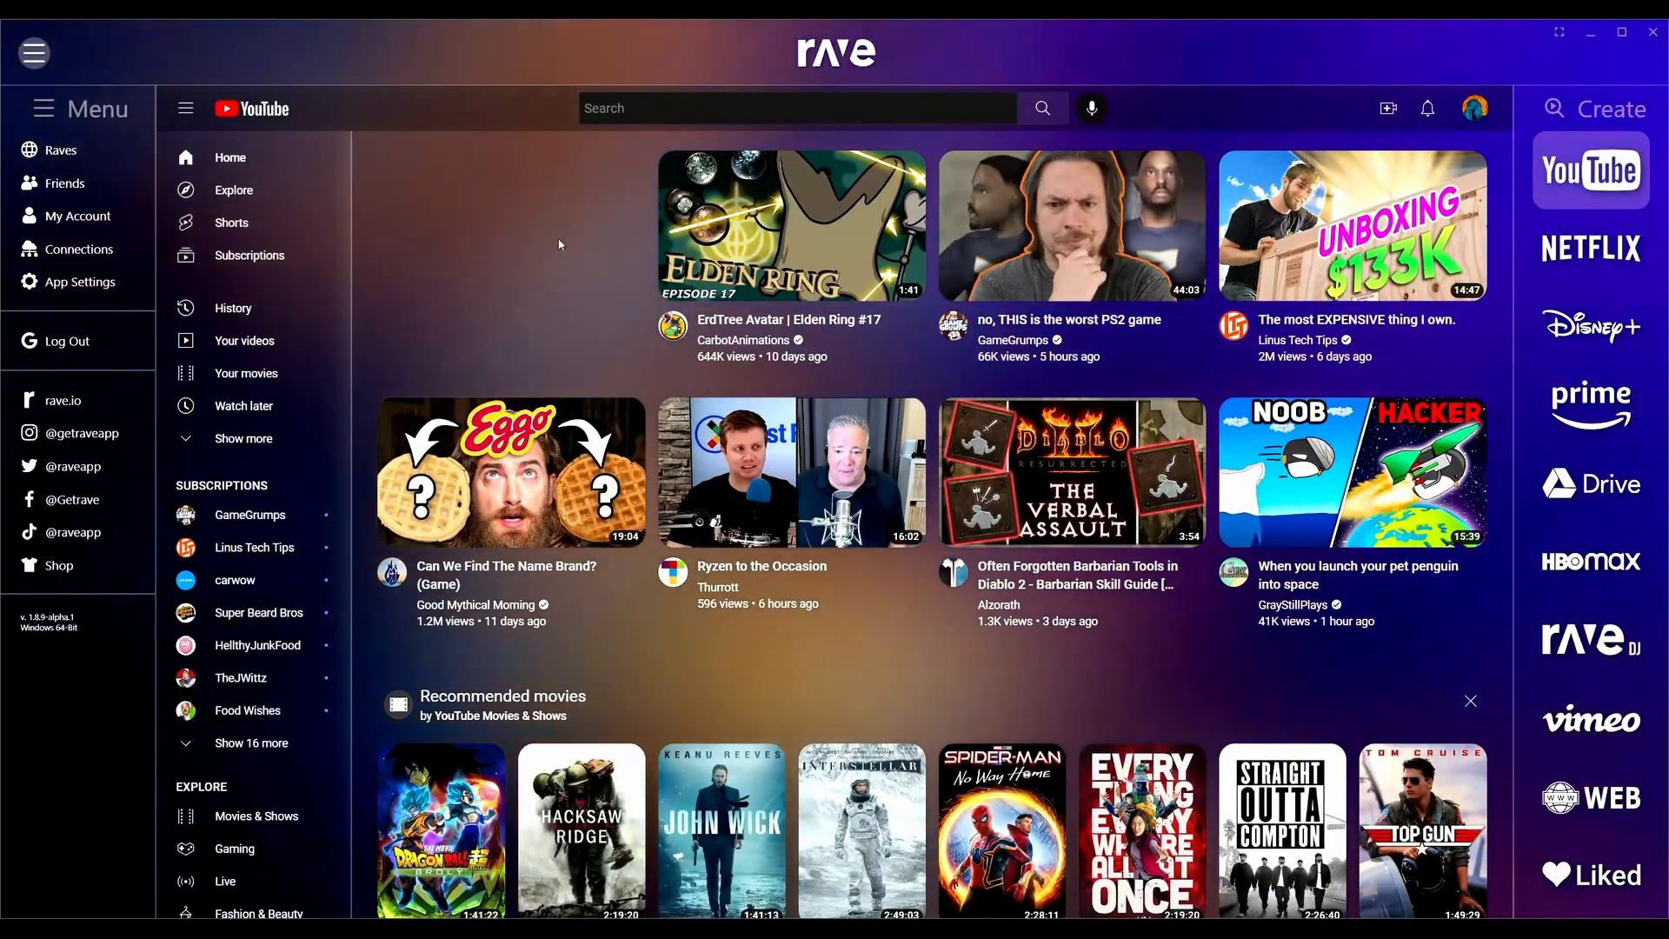
pyautogui.moveTo(790, 242)
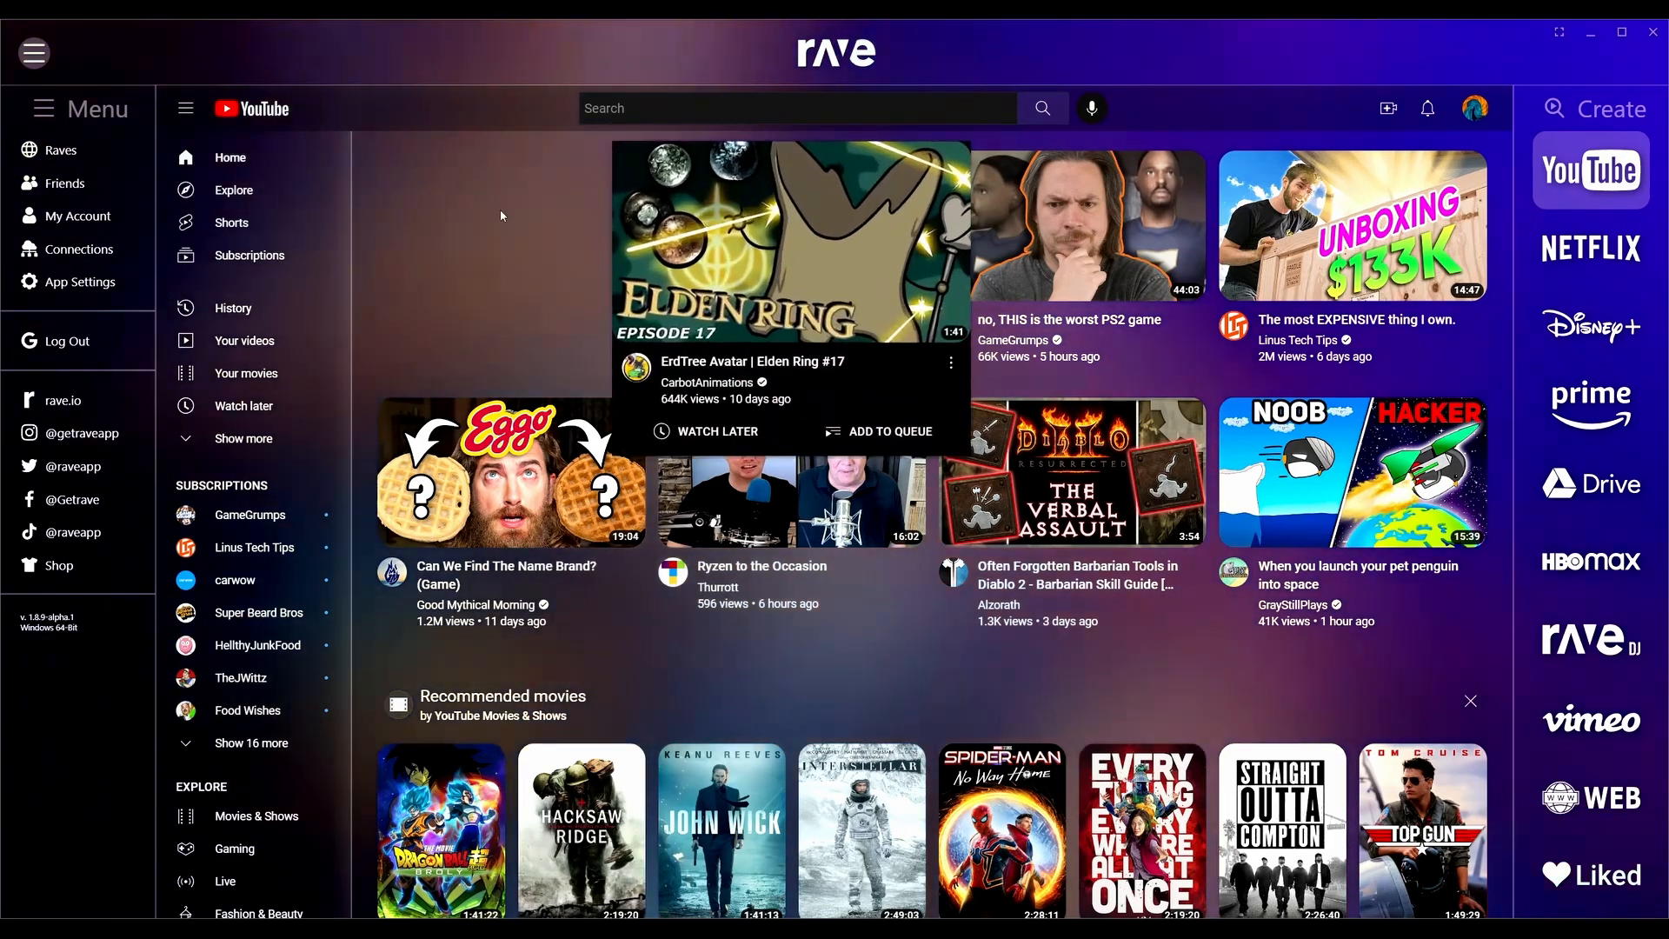
pyautogui.click(268, 409)
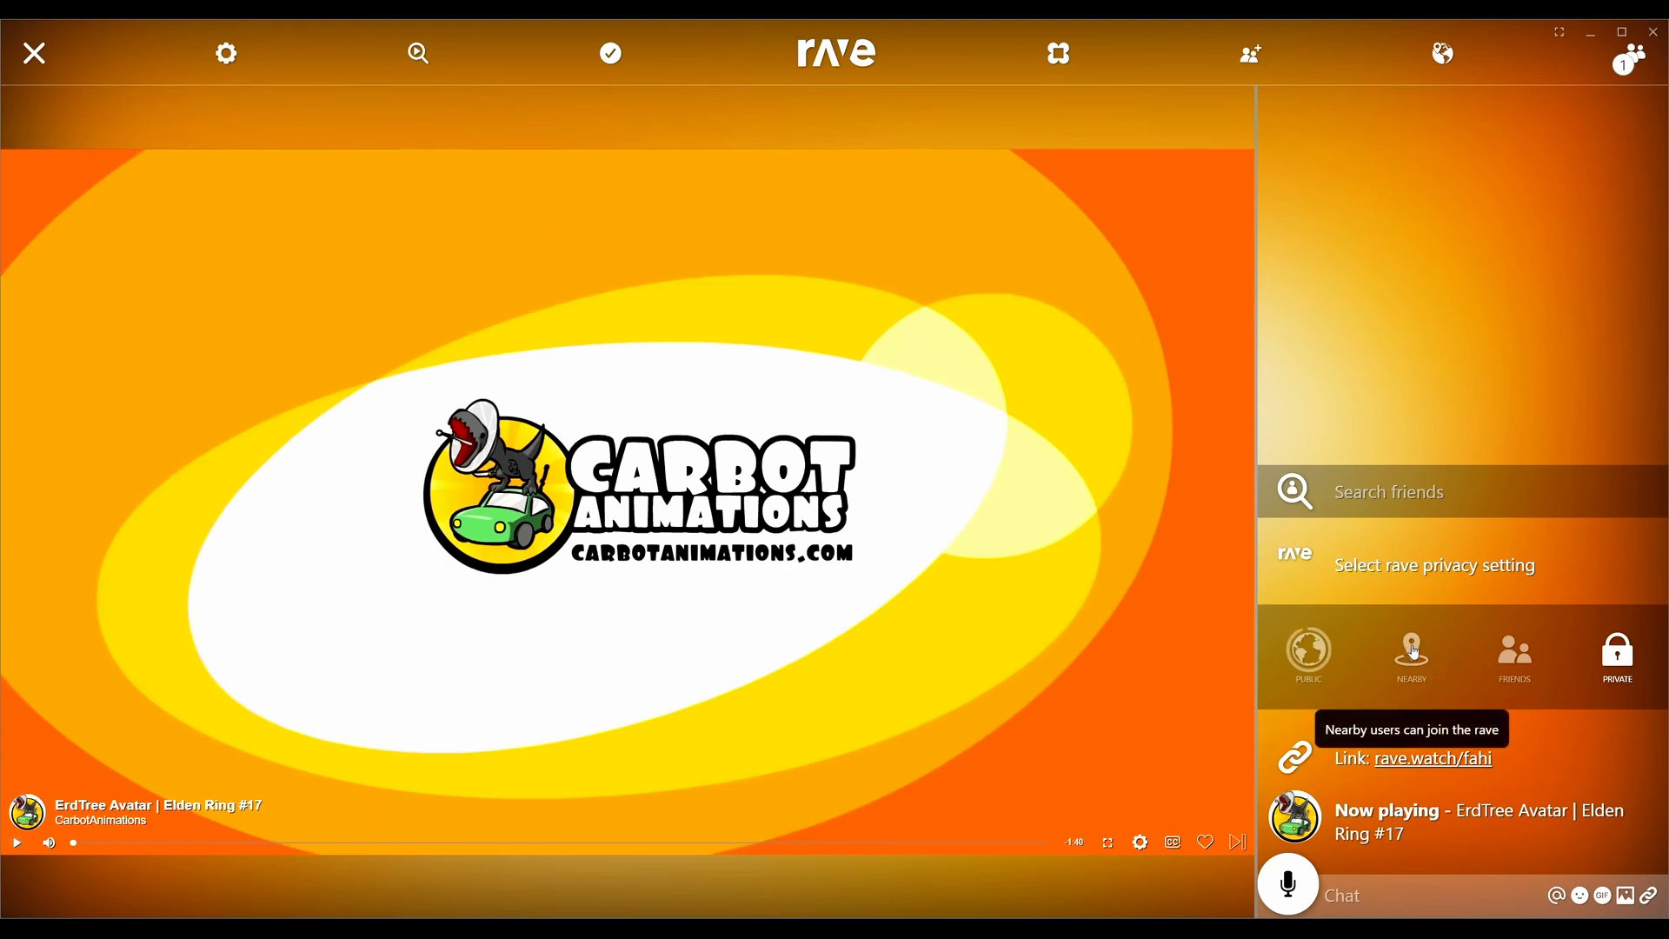
# - Cycle the rave privacy through Public and Private to Friends-only, then bring up the rave settings
pyautogui.click(1308, 655)
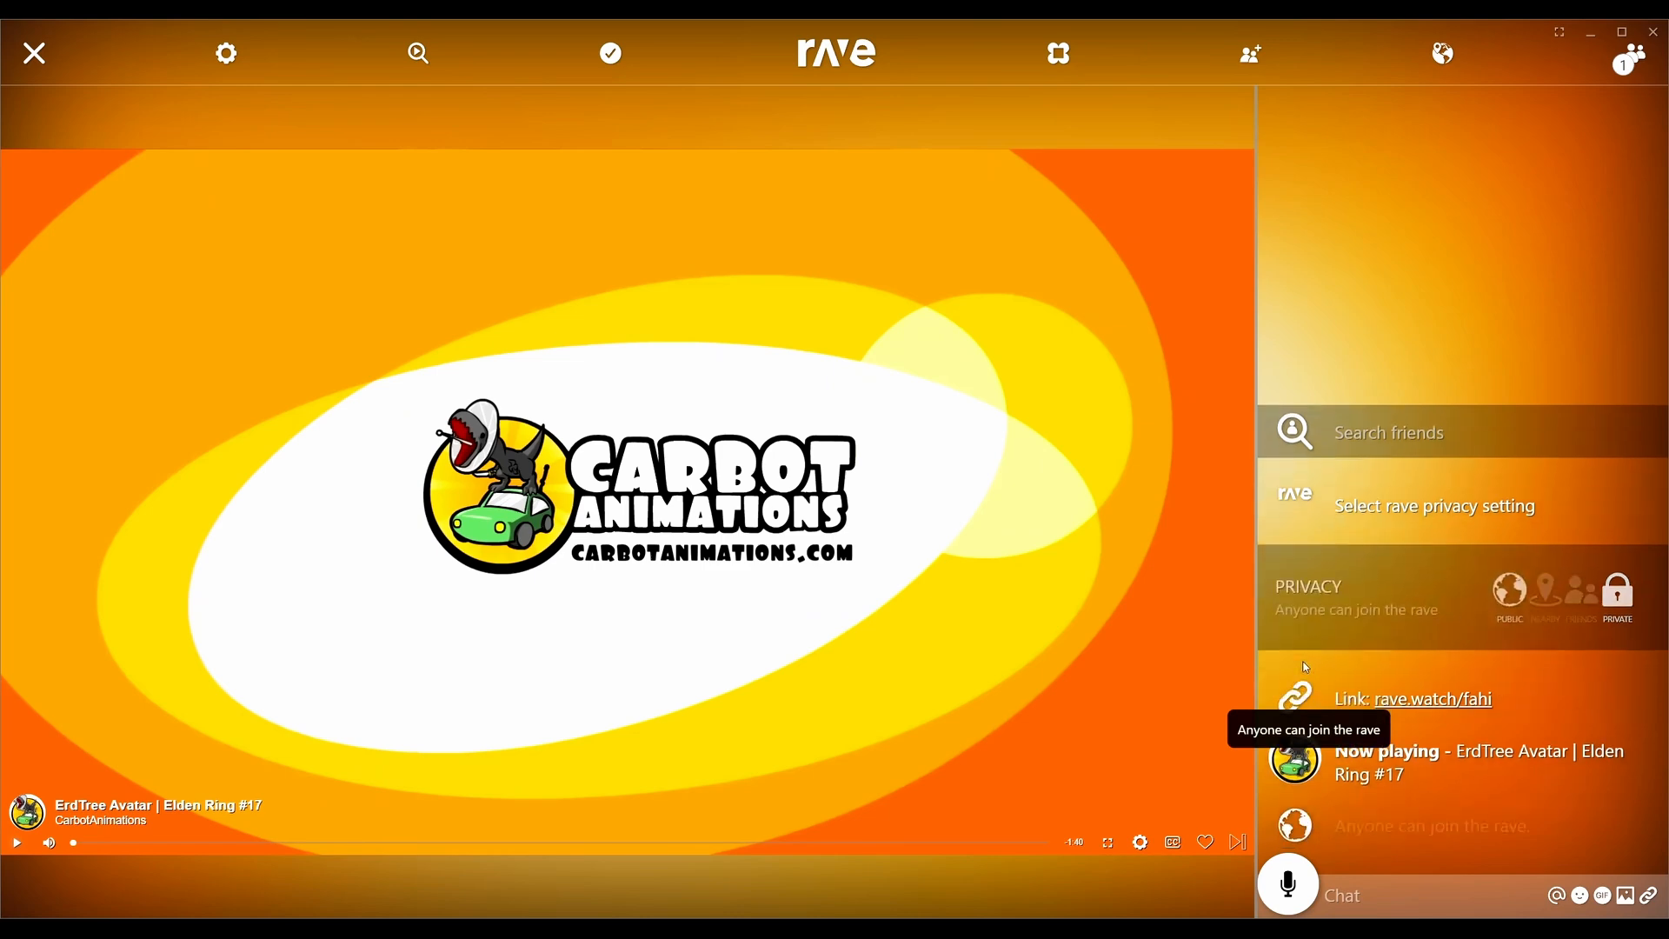
pyautogui.click(1304, 594)
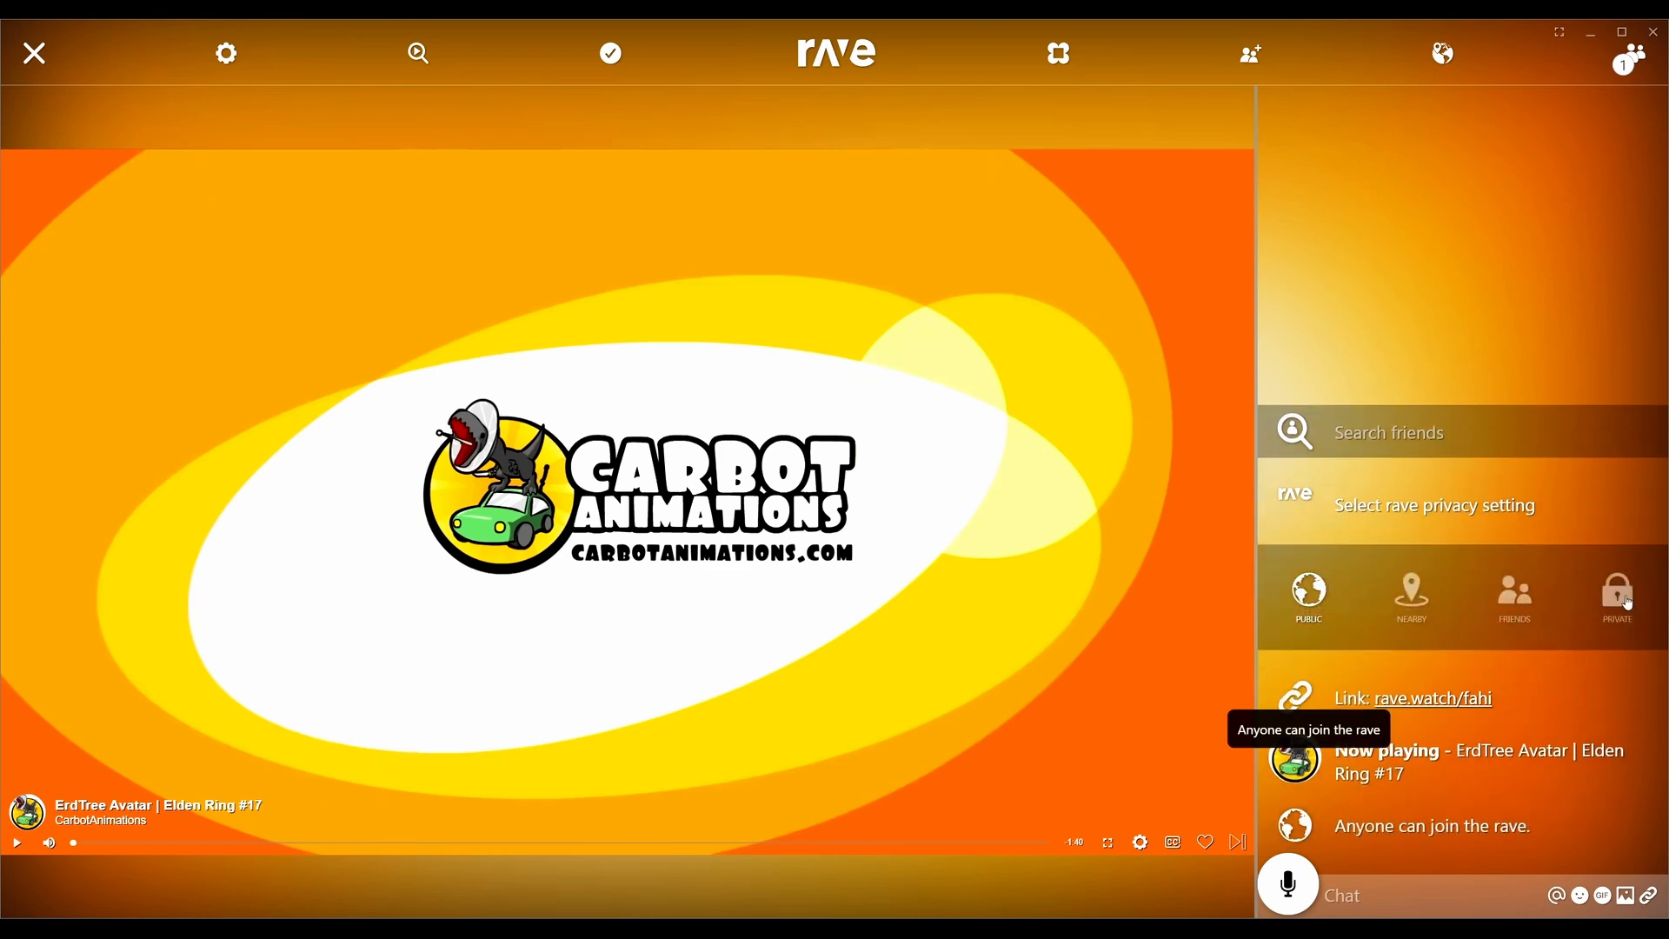
pyautogui.click(1309, 587)
pyautogui.click(1292, 561)
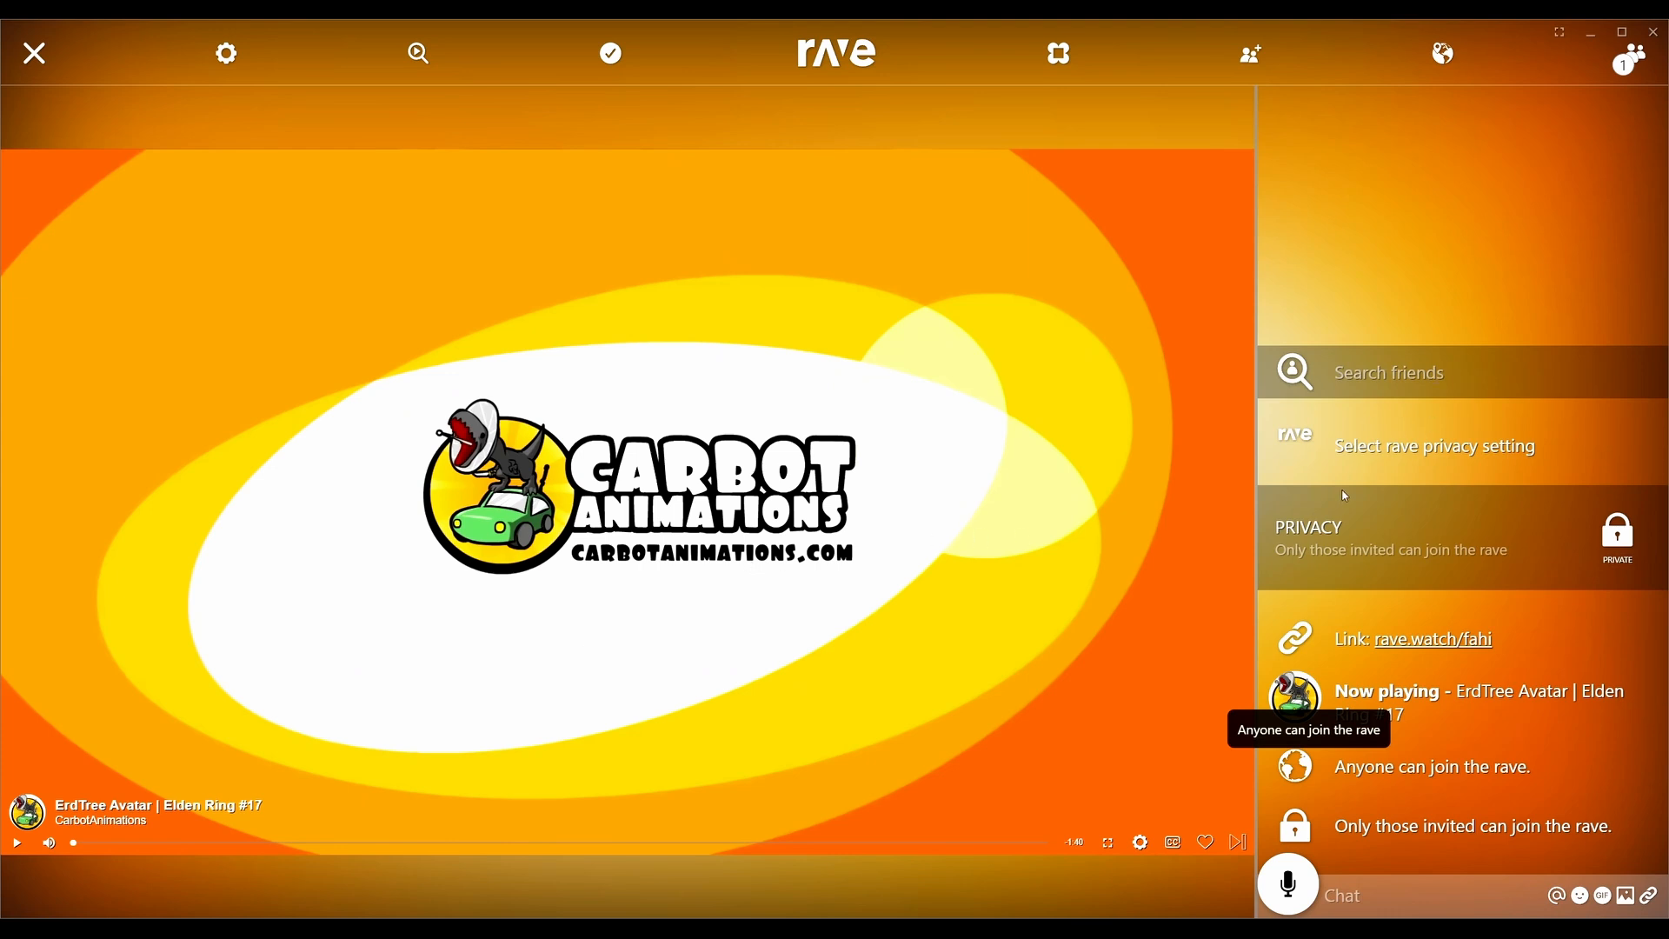
pyautogui.click(1610, 537)
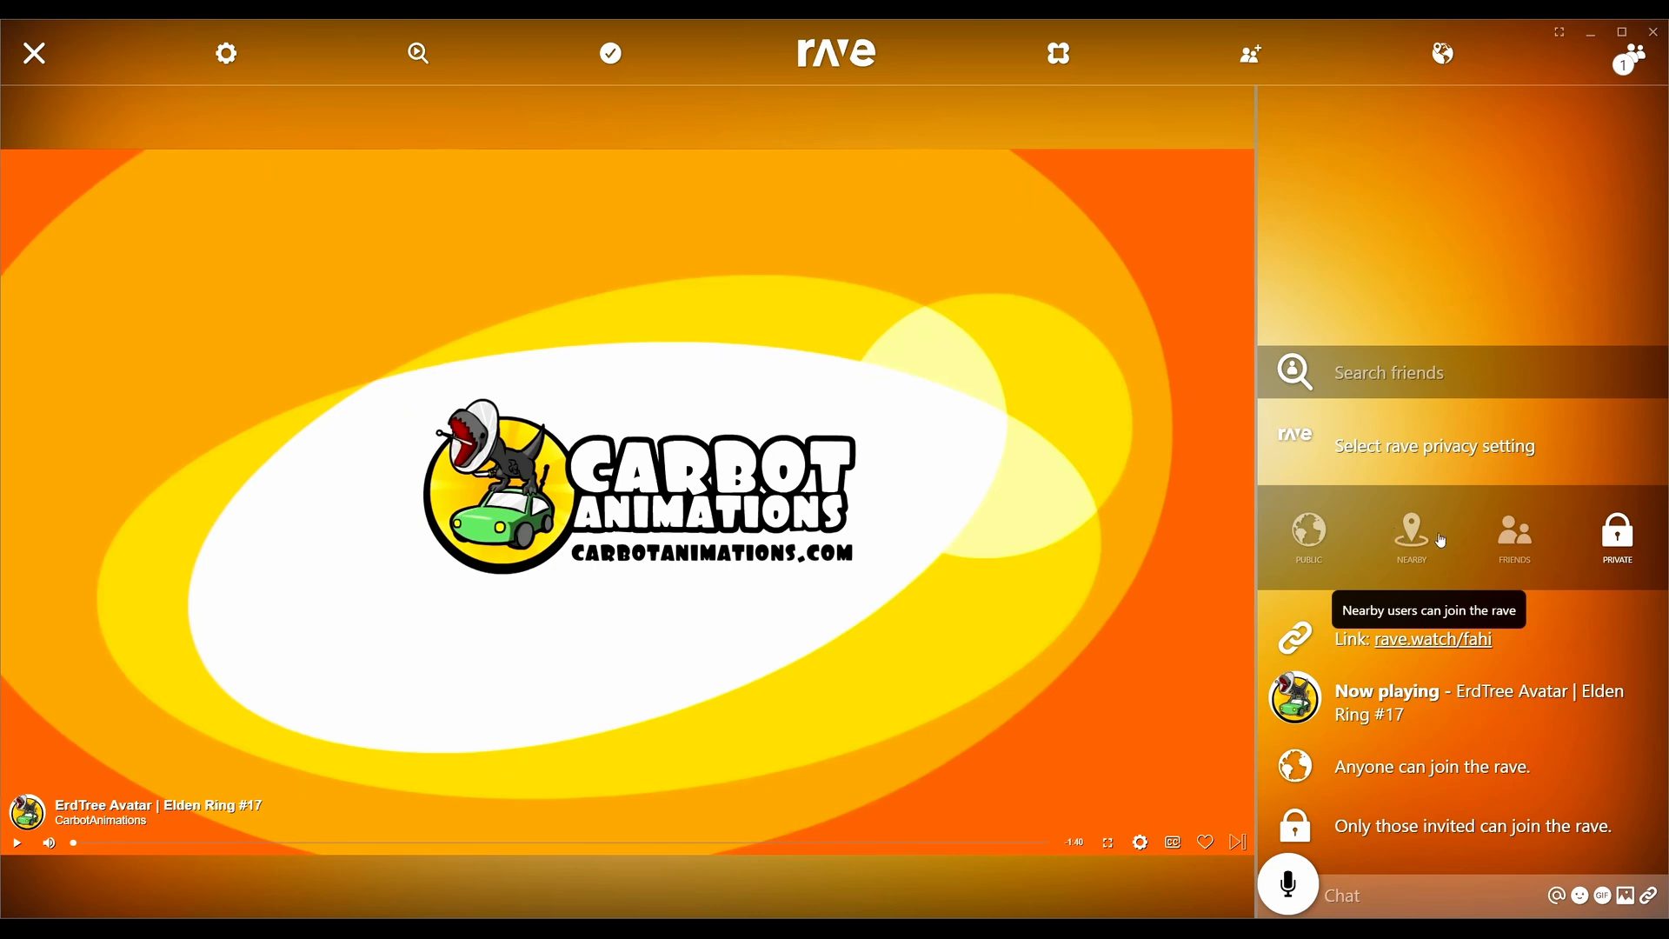
pyautogui.click(1511, 538)
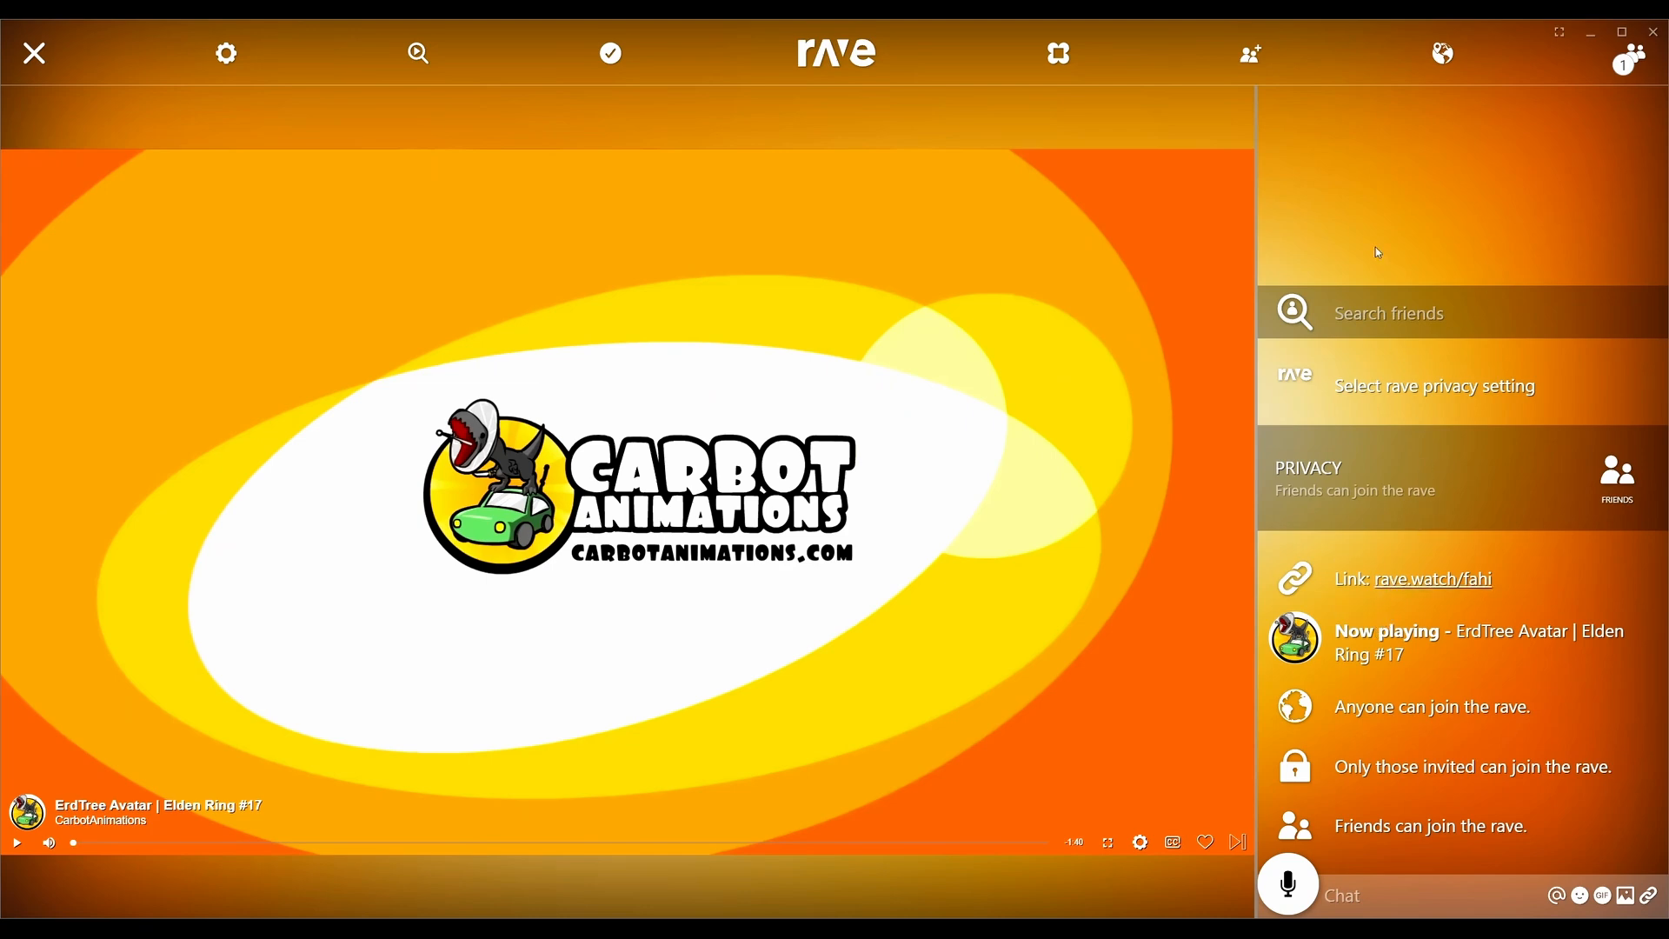
pyautogui.click(226, 52)
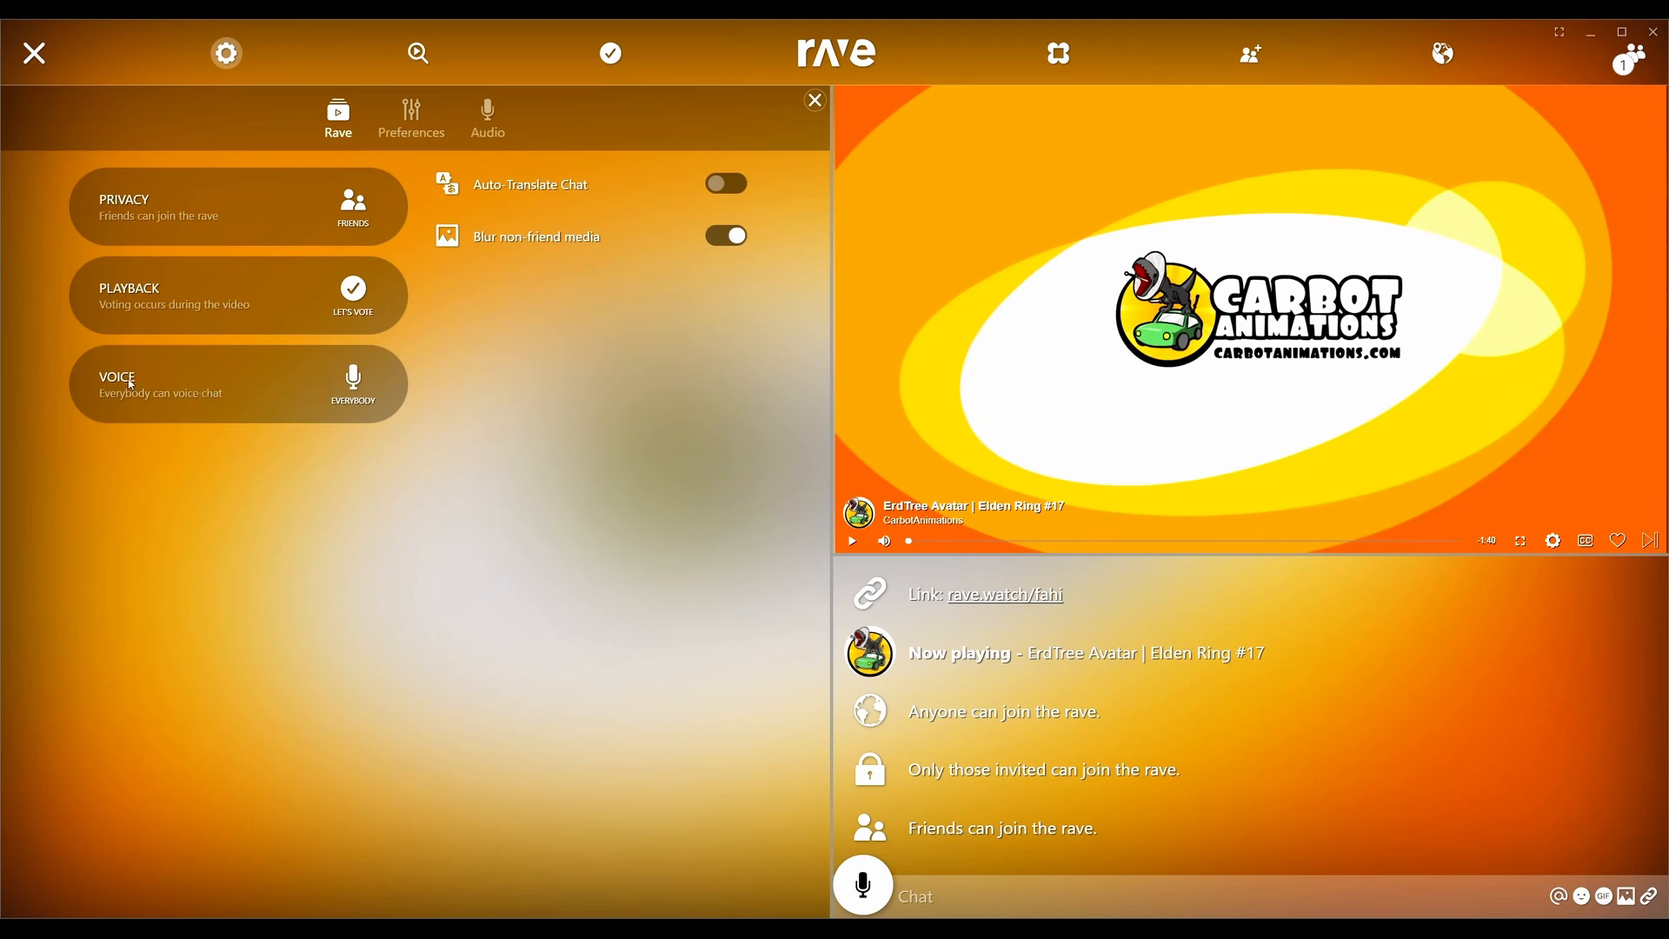
# - Turn voice chat off and set playback to Leader's Choice so only the leader picks videos
pyautogui.click(349, 379)
pyautogui.click(128, 378)
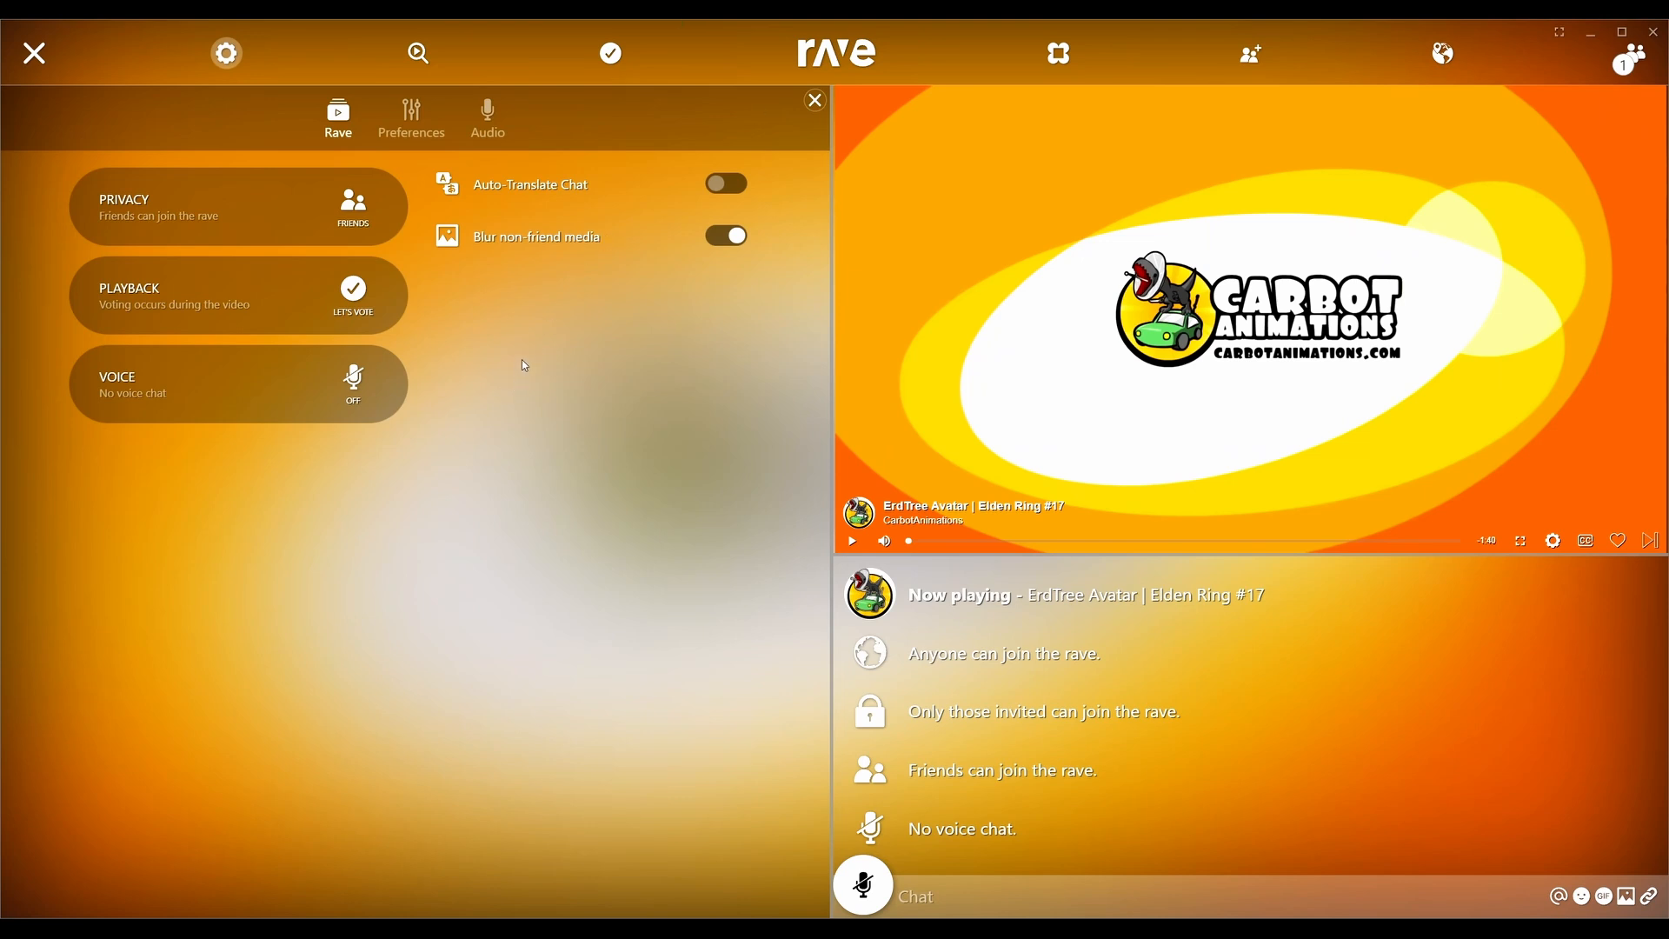
pyautogui.click(369, 299)
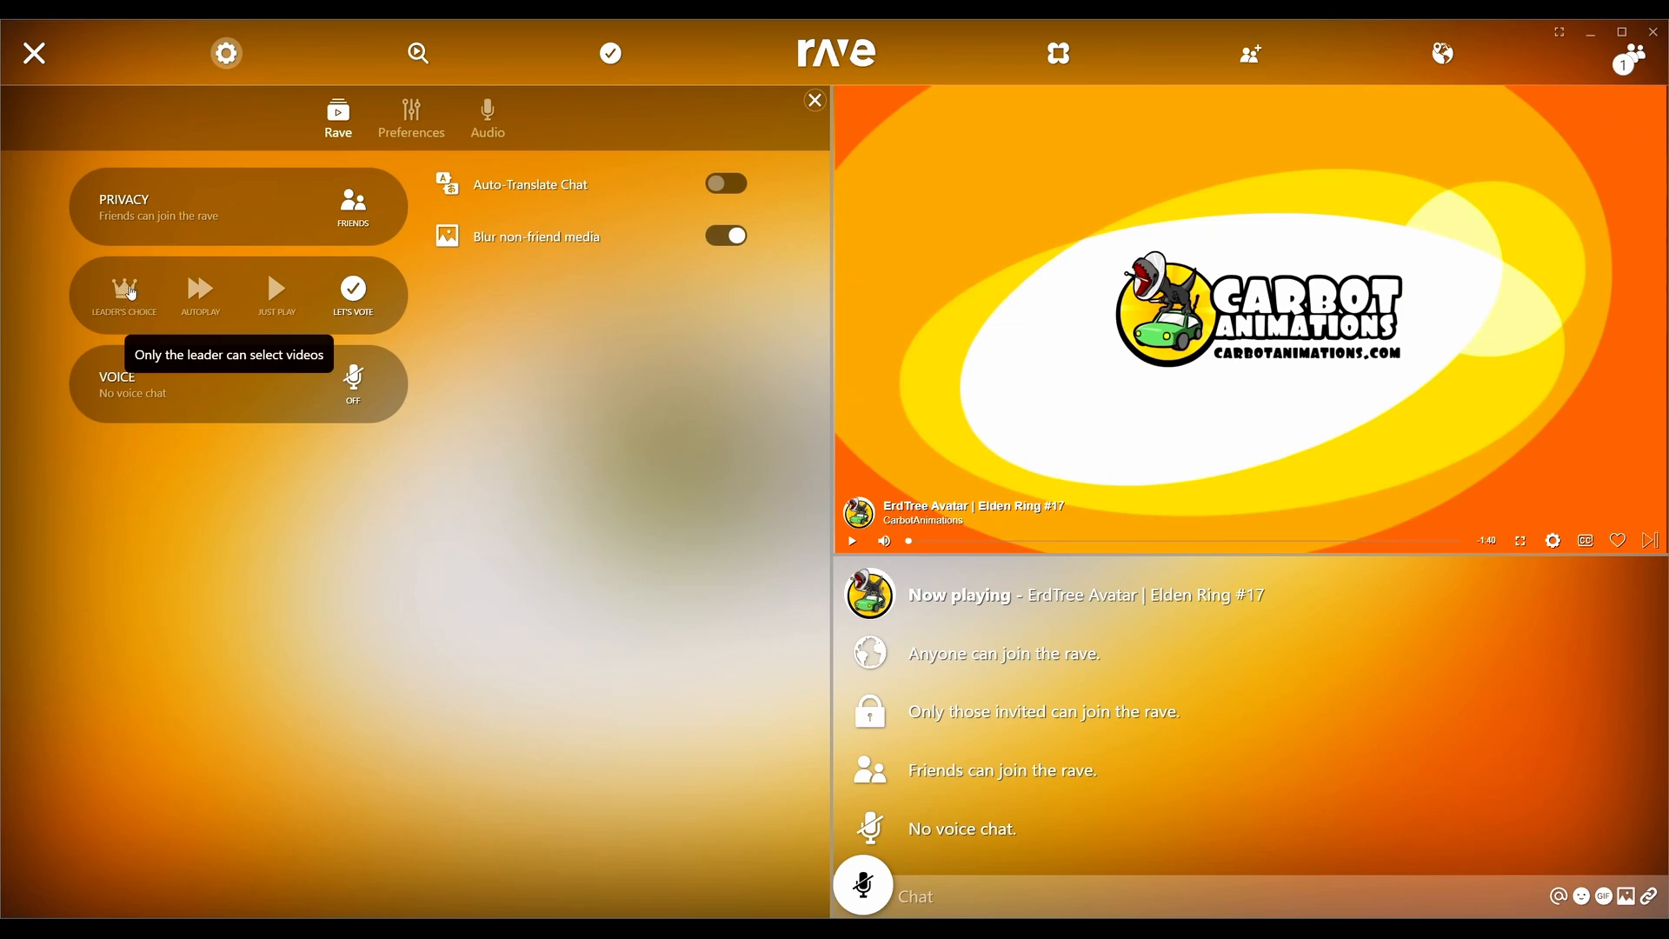
pyautogui.click(130, 291)
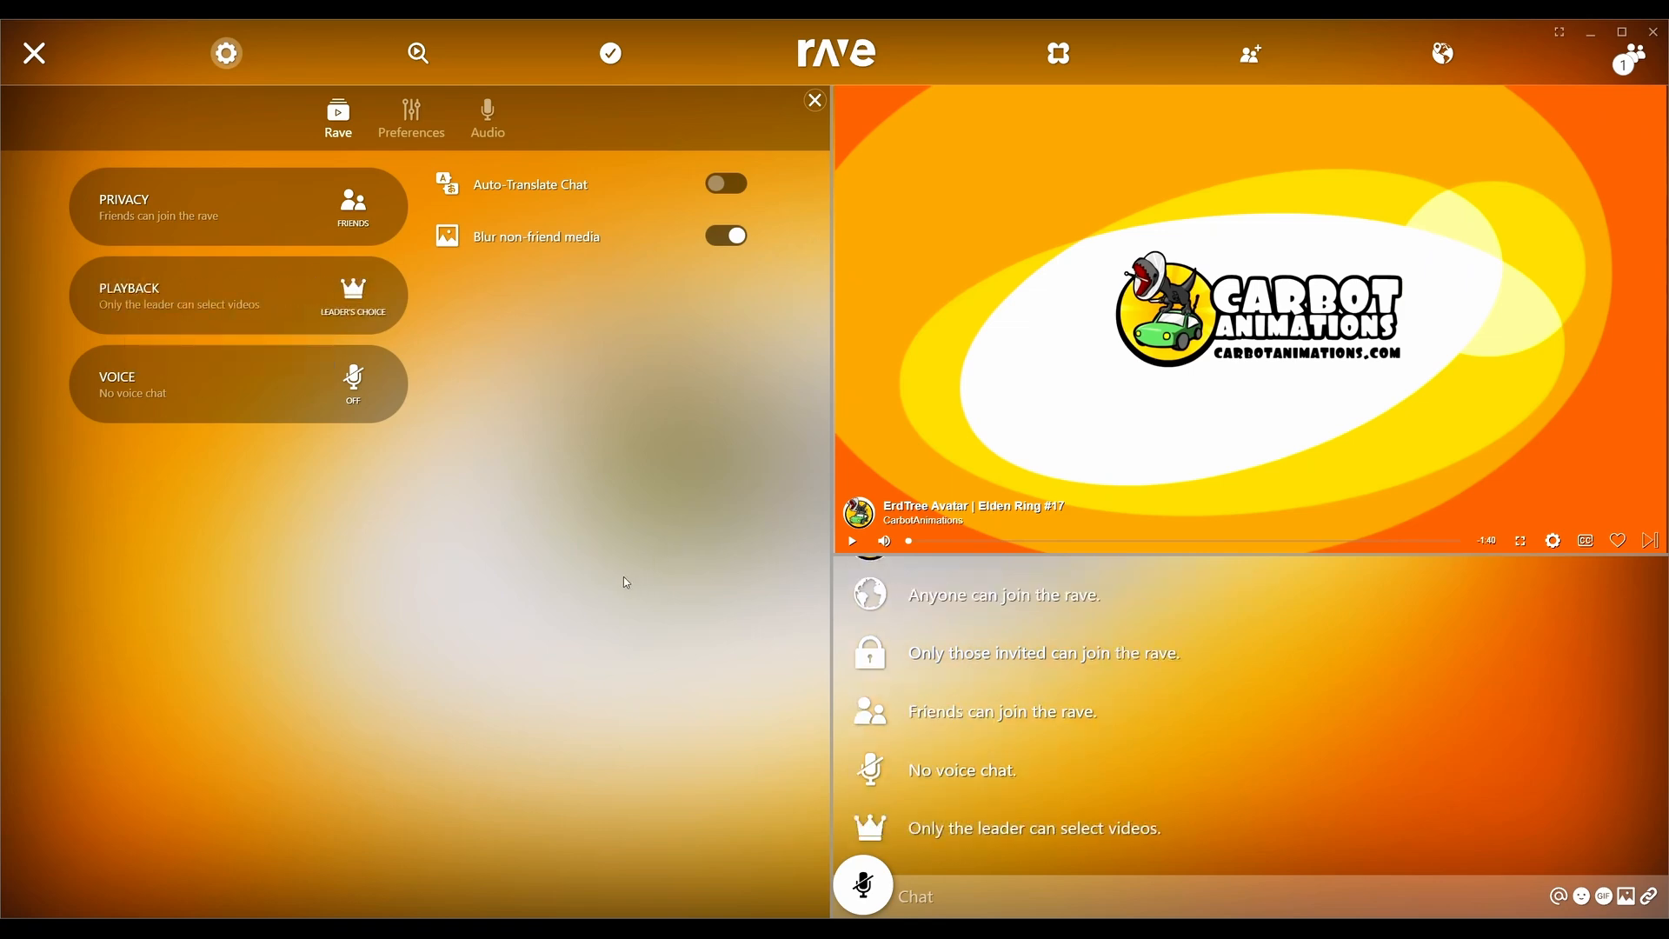
pyautogui.click(415, 115)
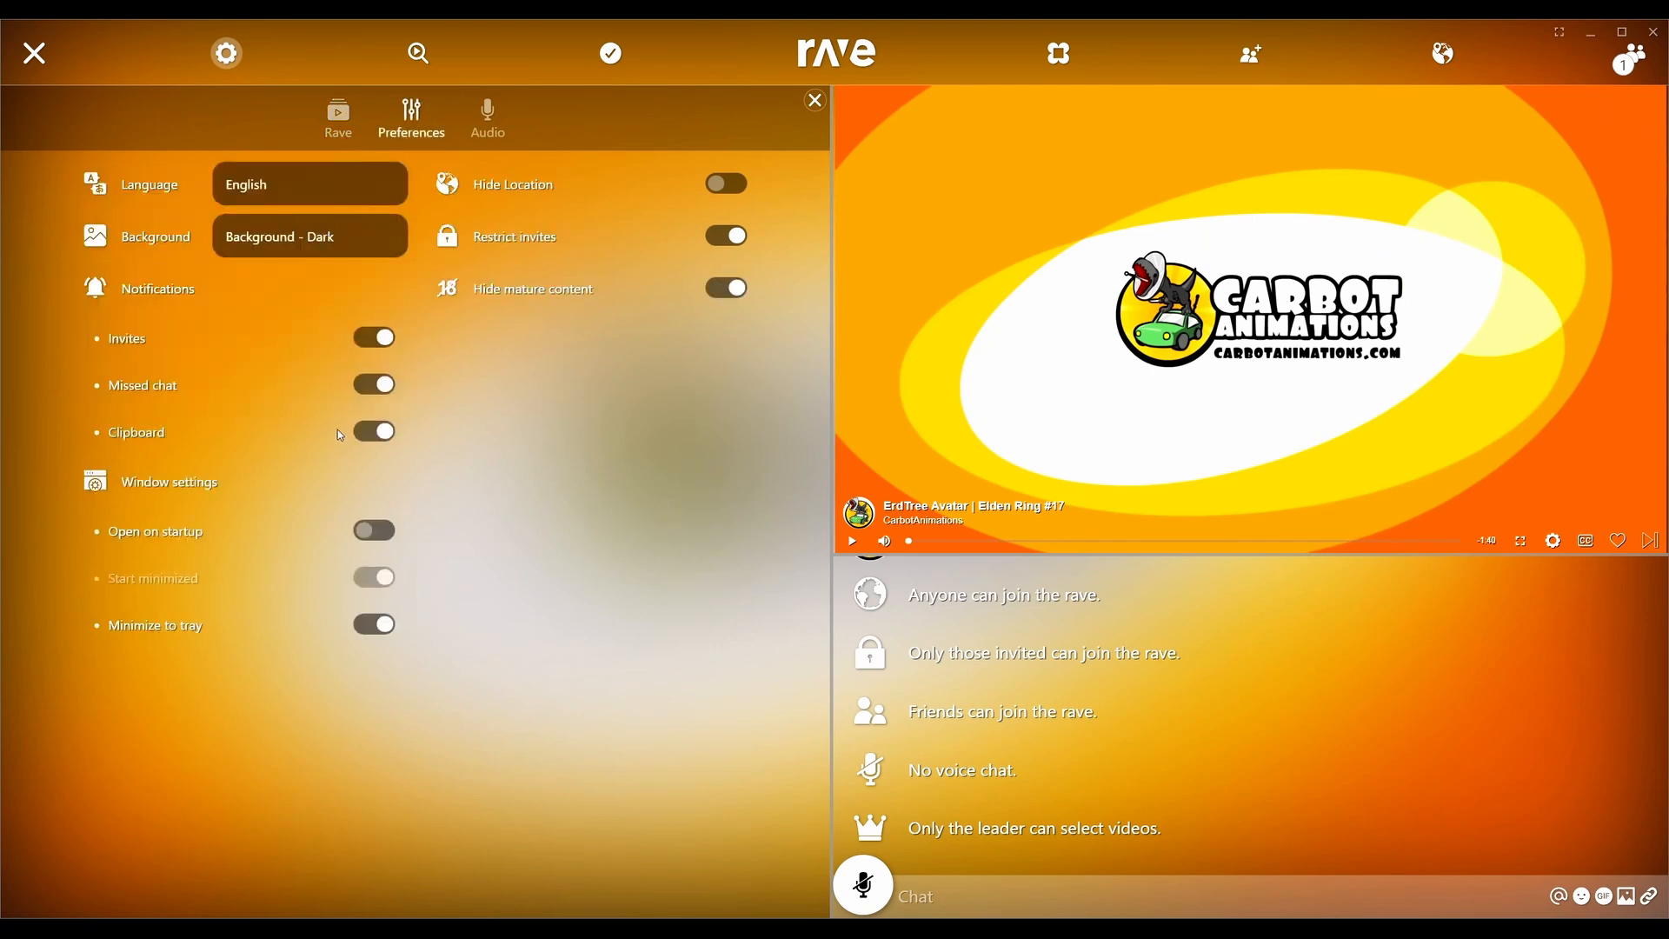
# - Glance at the Audio settings, then bring up video search across streaming services
pyautogui.click(491, 120)
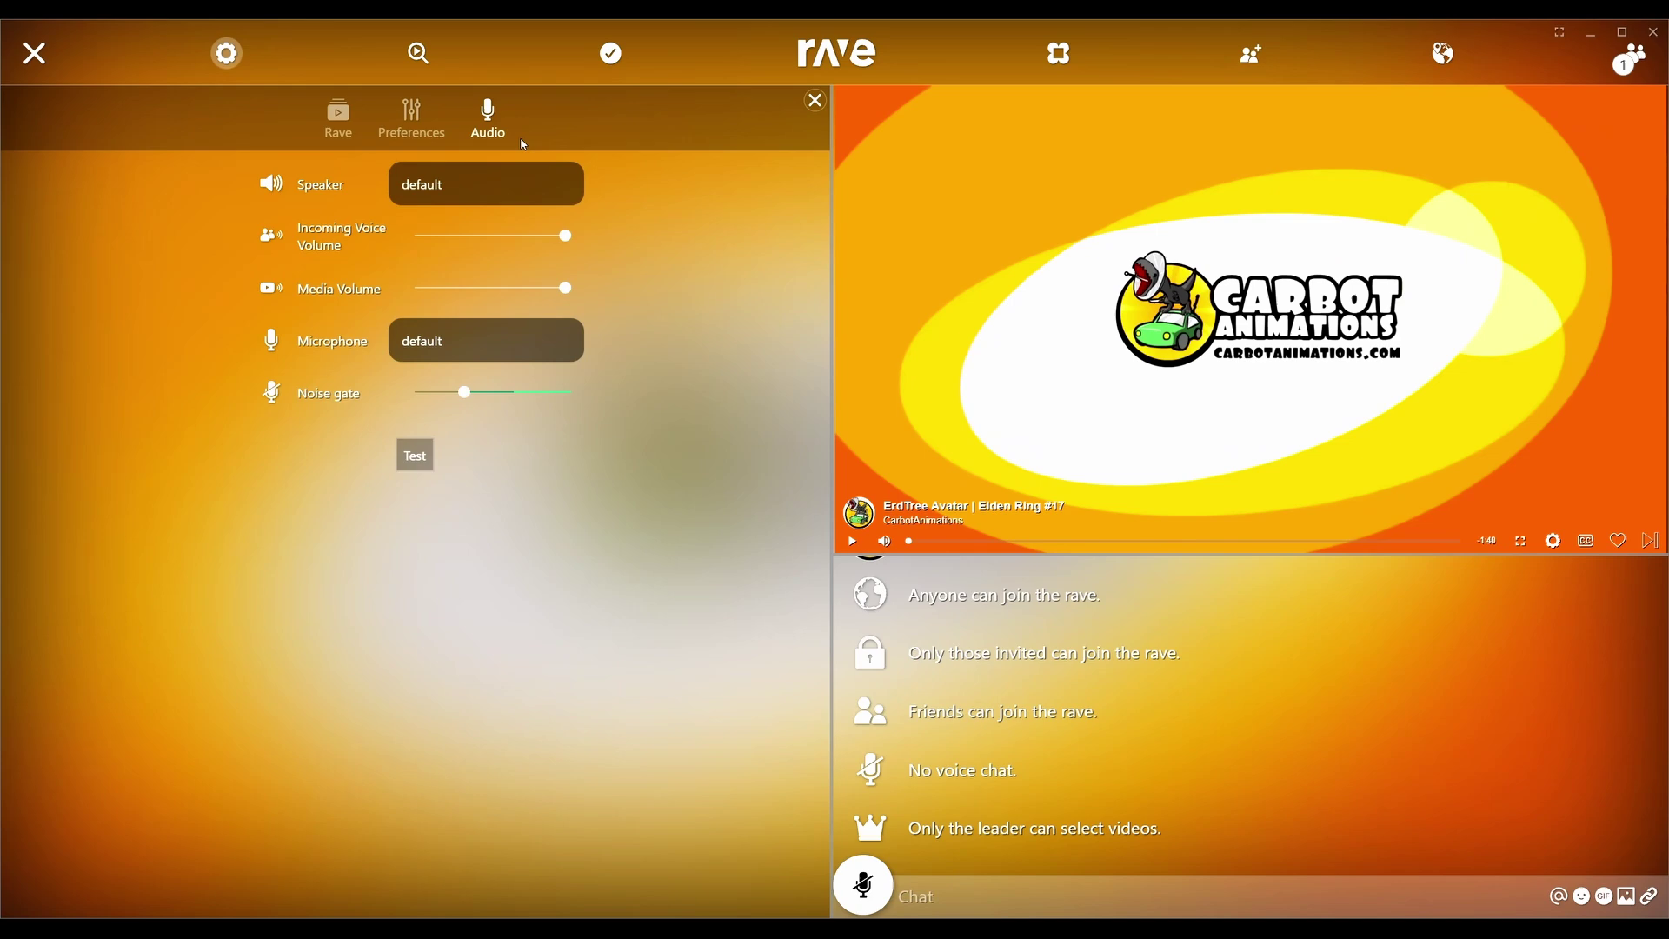
pyautogui.click(419, 54)
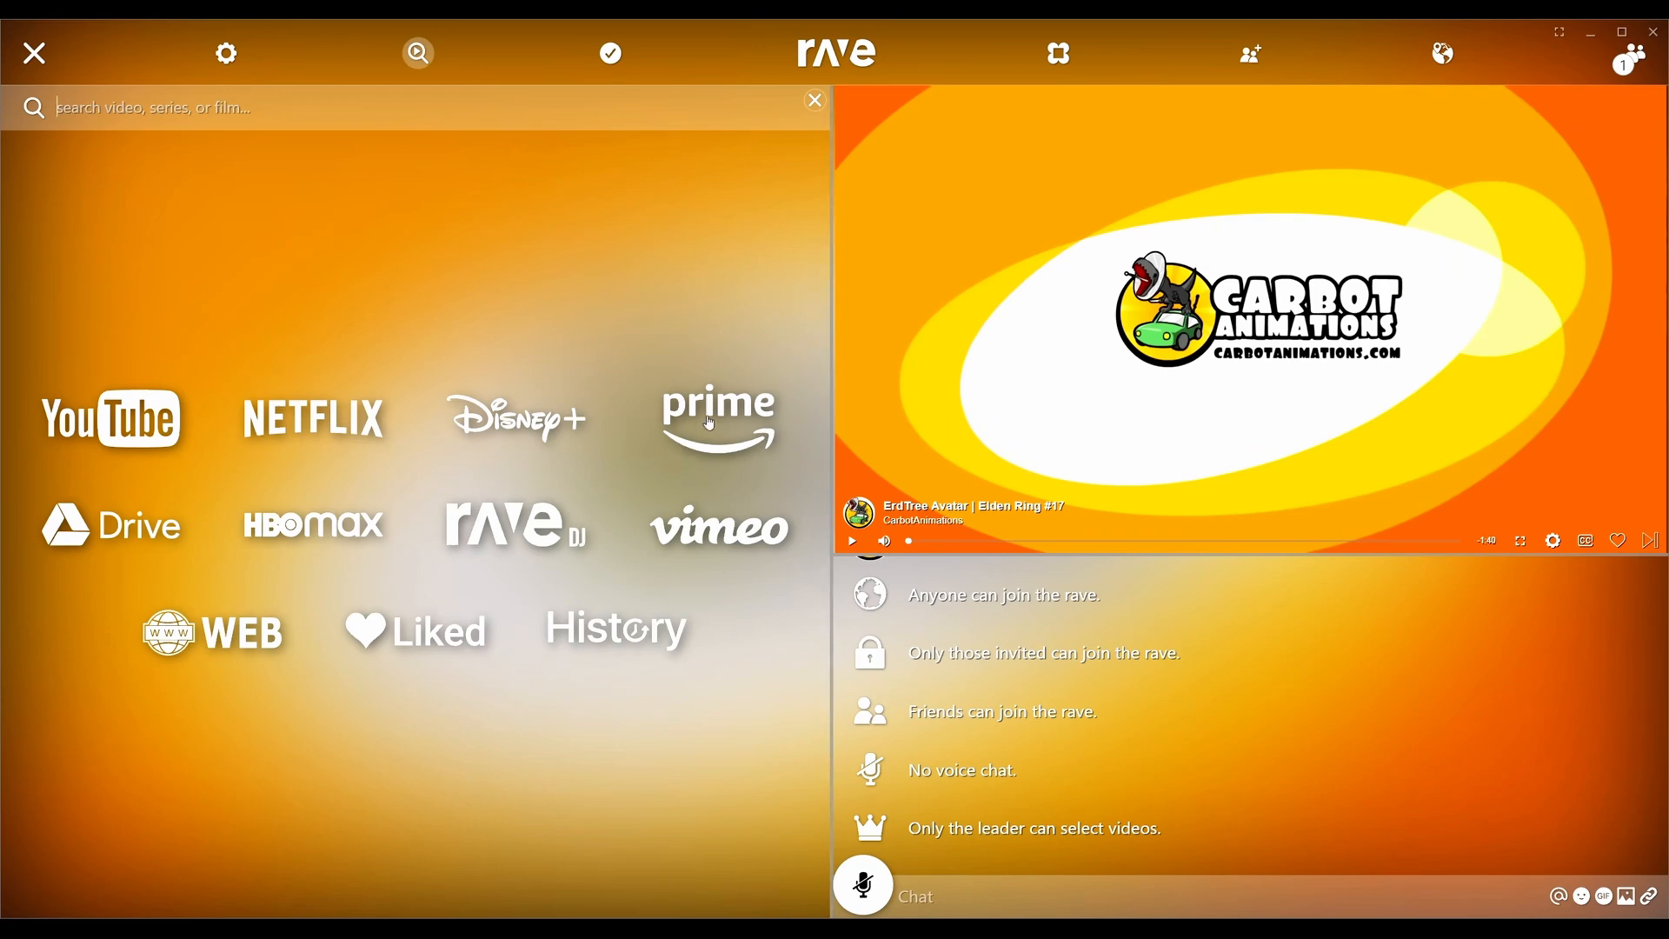
# - Widen the source browser, open Netflix with the BubTub profile and queue Ozark's episodes
pyautogui.moveTo(832, 418); pyautogui.dragTo(883, 435)
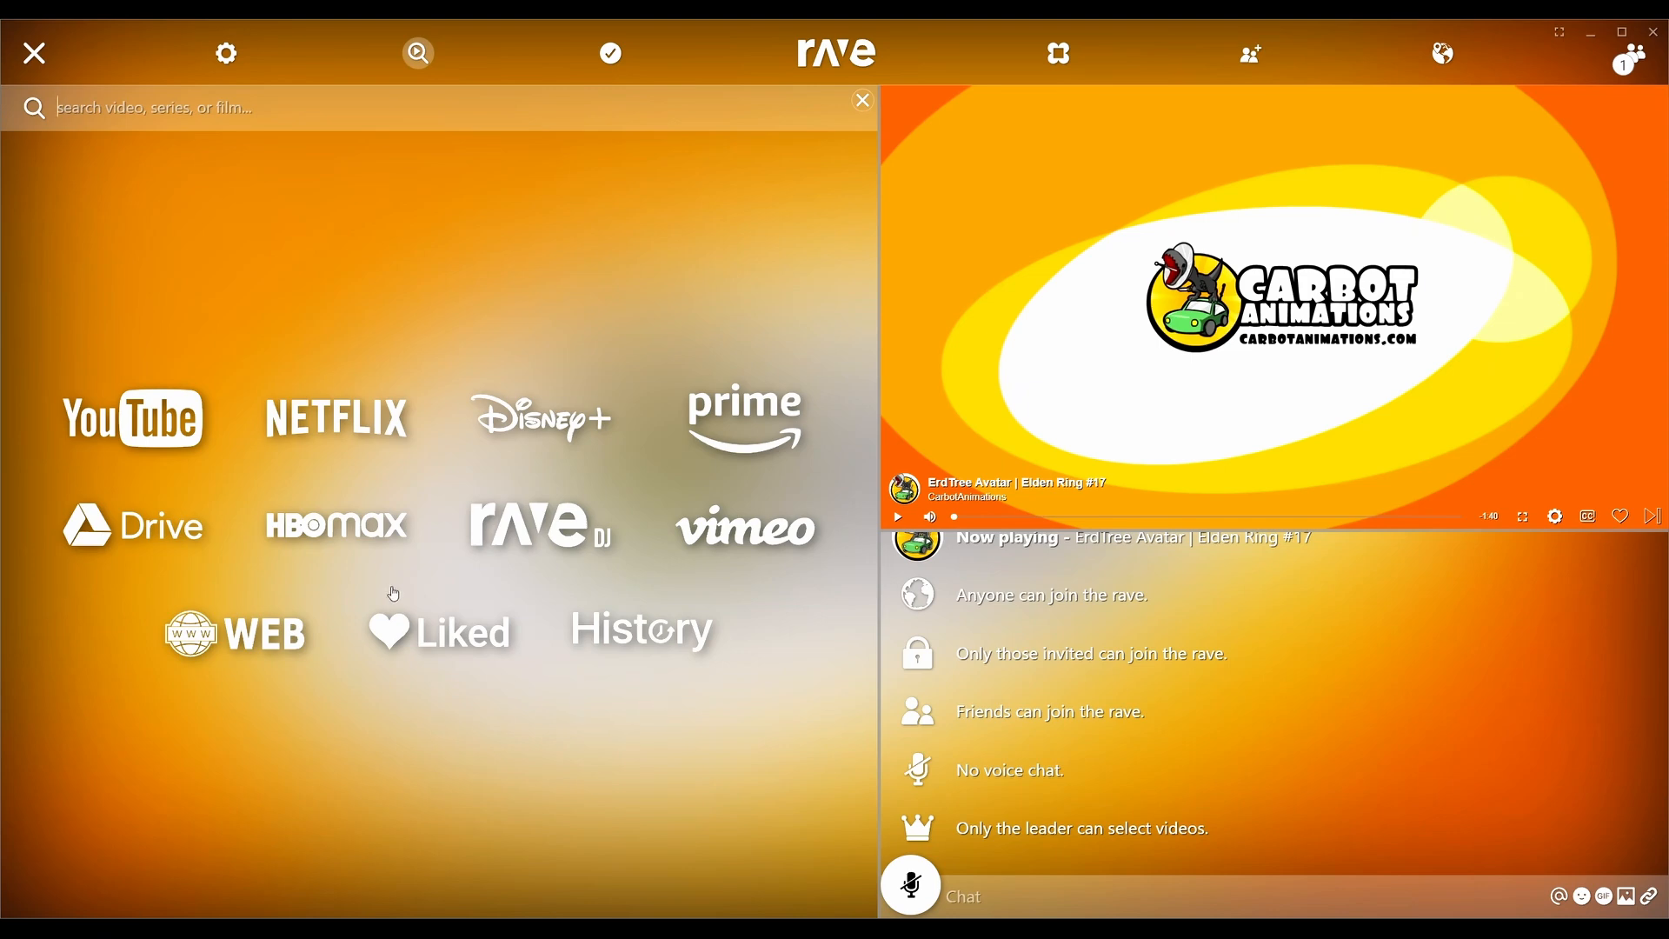
pyautogui.click(361, 430)
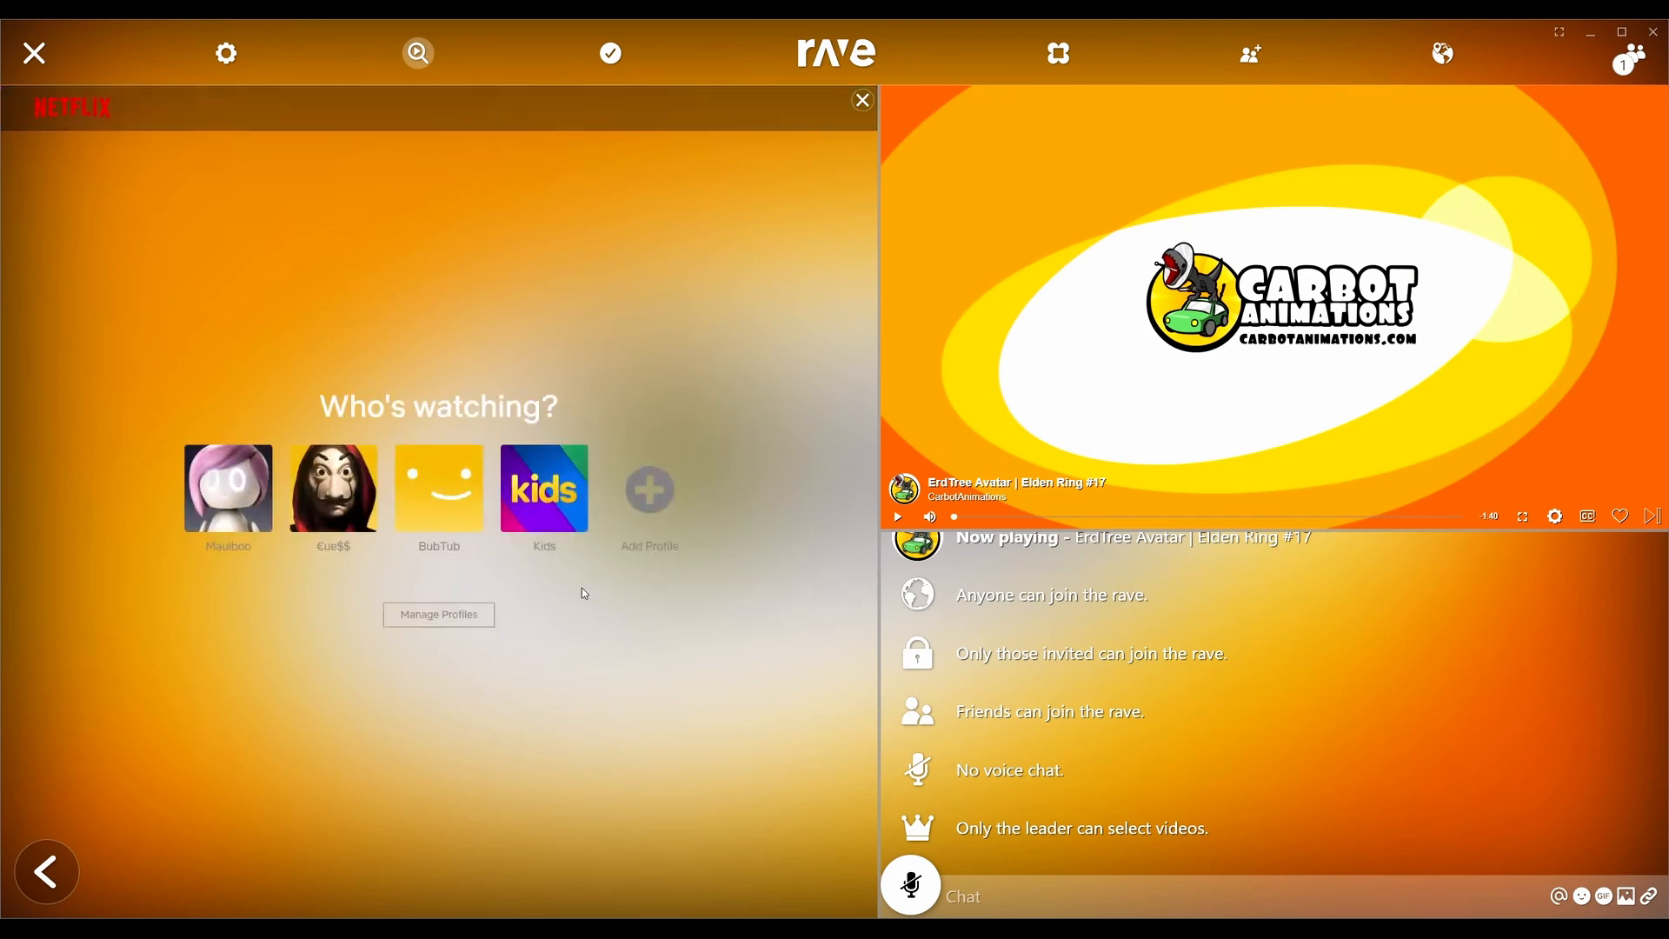
pyautogui.click(438, 488)
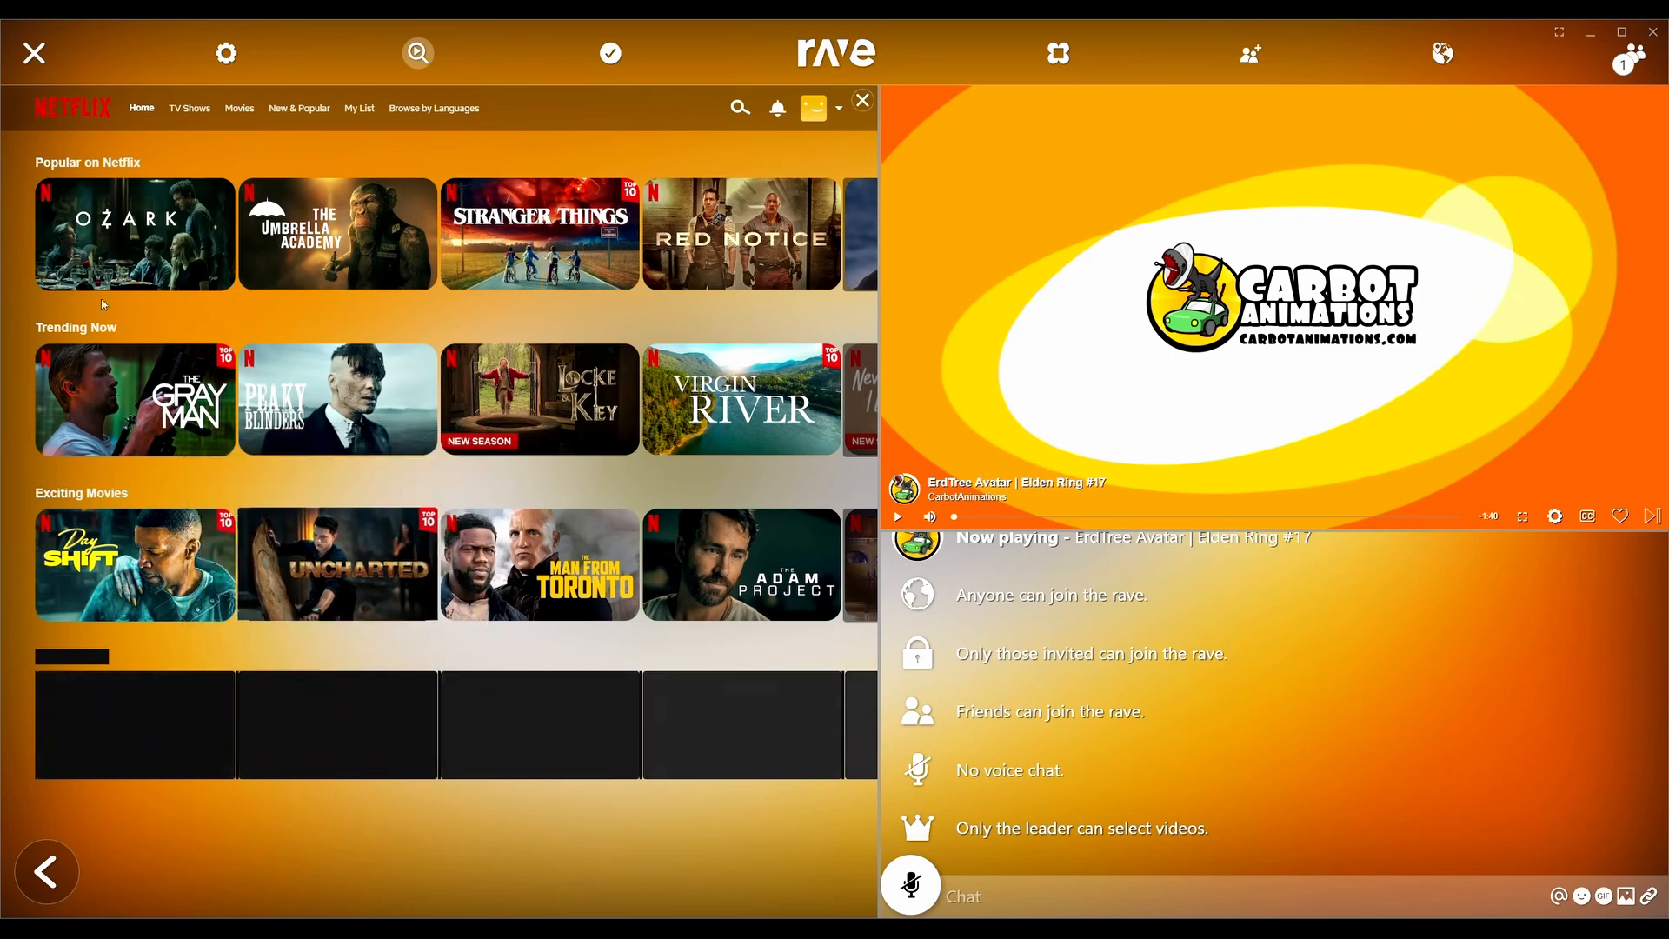
pyautogui.moveTo(135, 236)
pyautogui.click(88, 294)
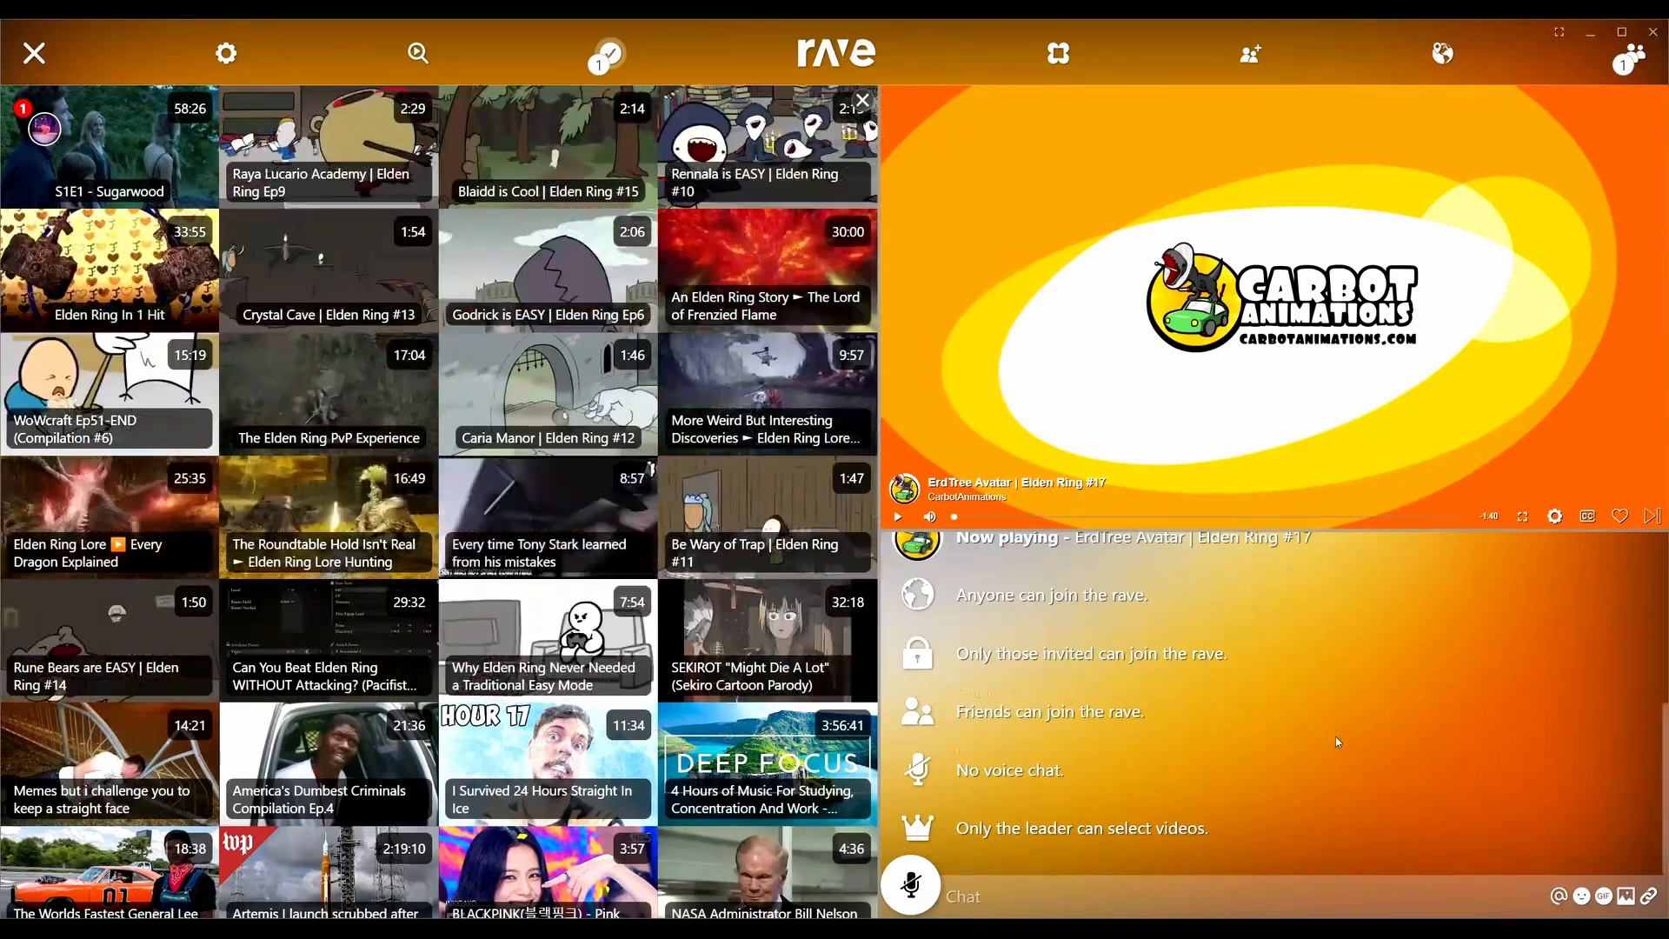
# - Play the Elden Ring video and skip to its end so Ozark S1E1 'Sugarwood' takes over
pyautogui.click(898, 517)
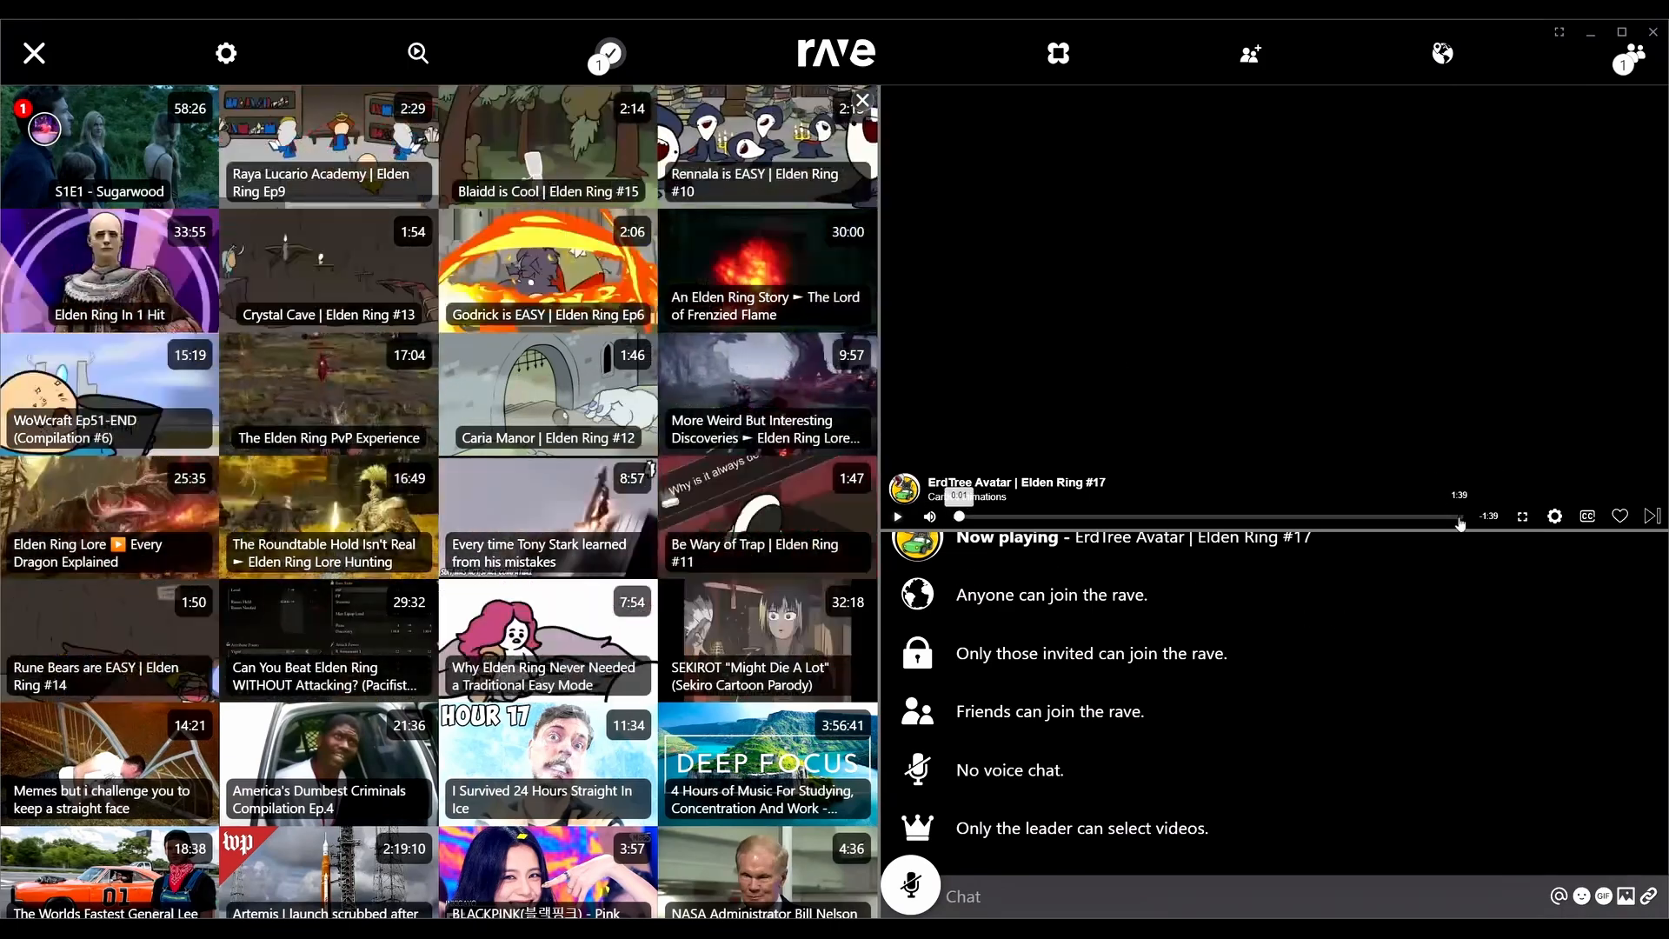
pyautogui.click(1464, 525)
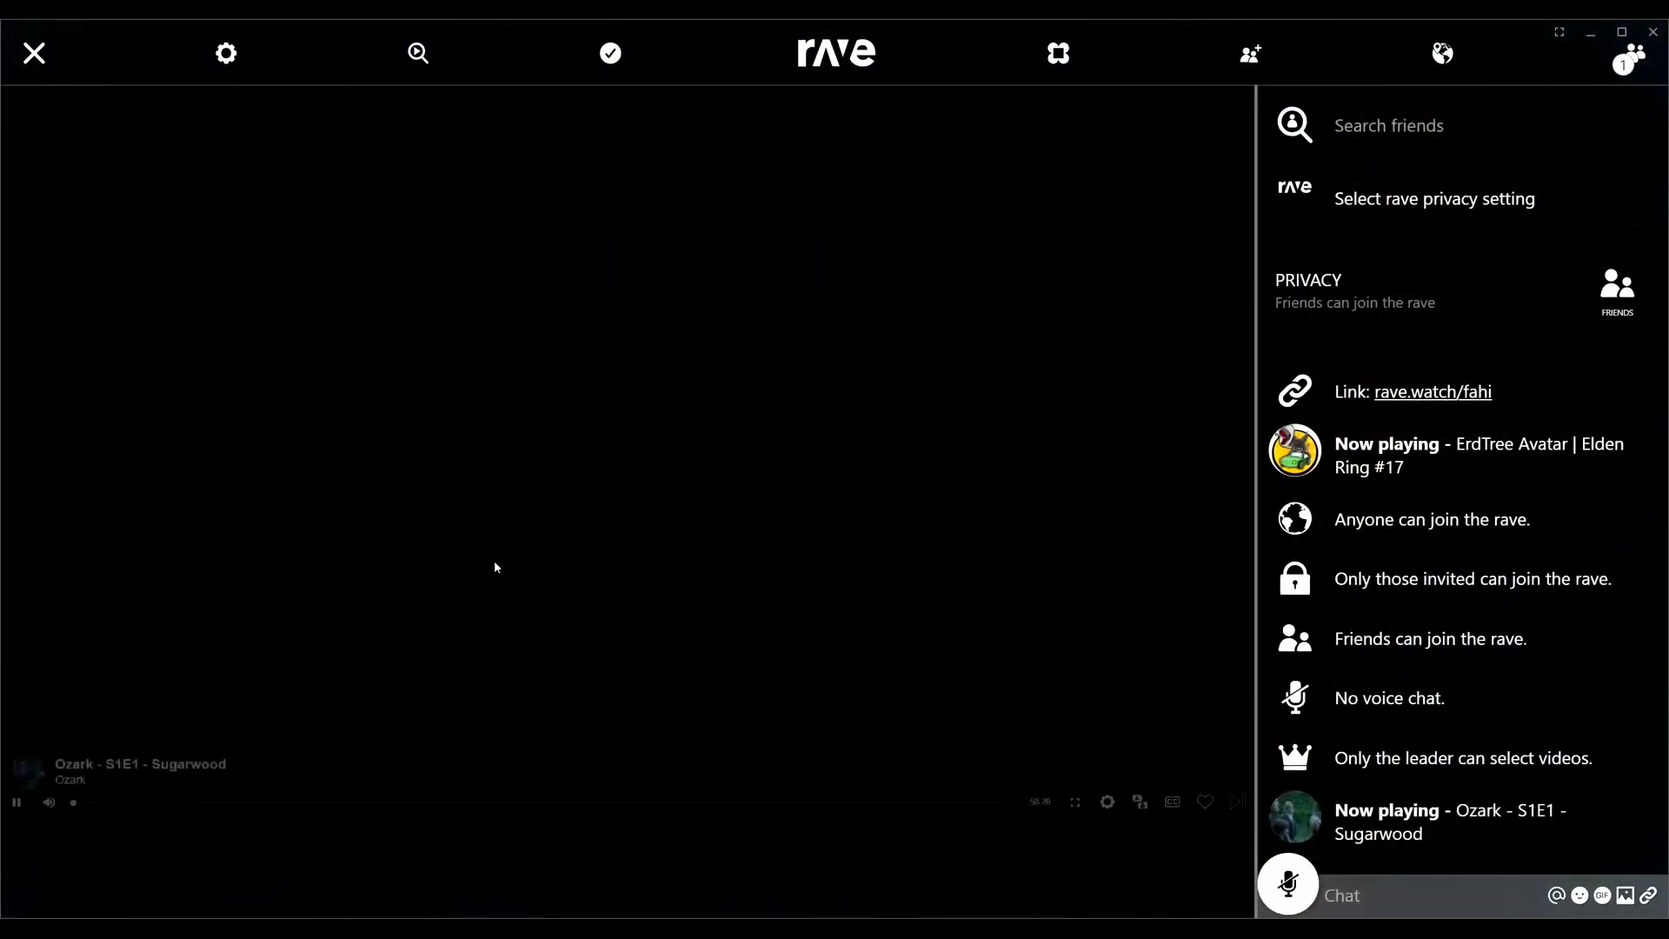
# - Pause the Ozark episode and flip between the episode voting list and source search
pyautogui.click(16, 803)
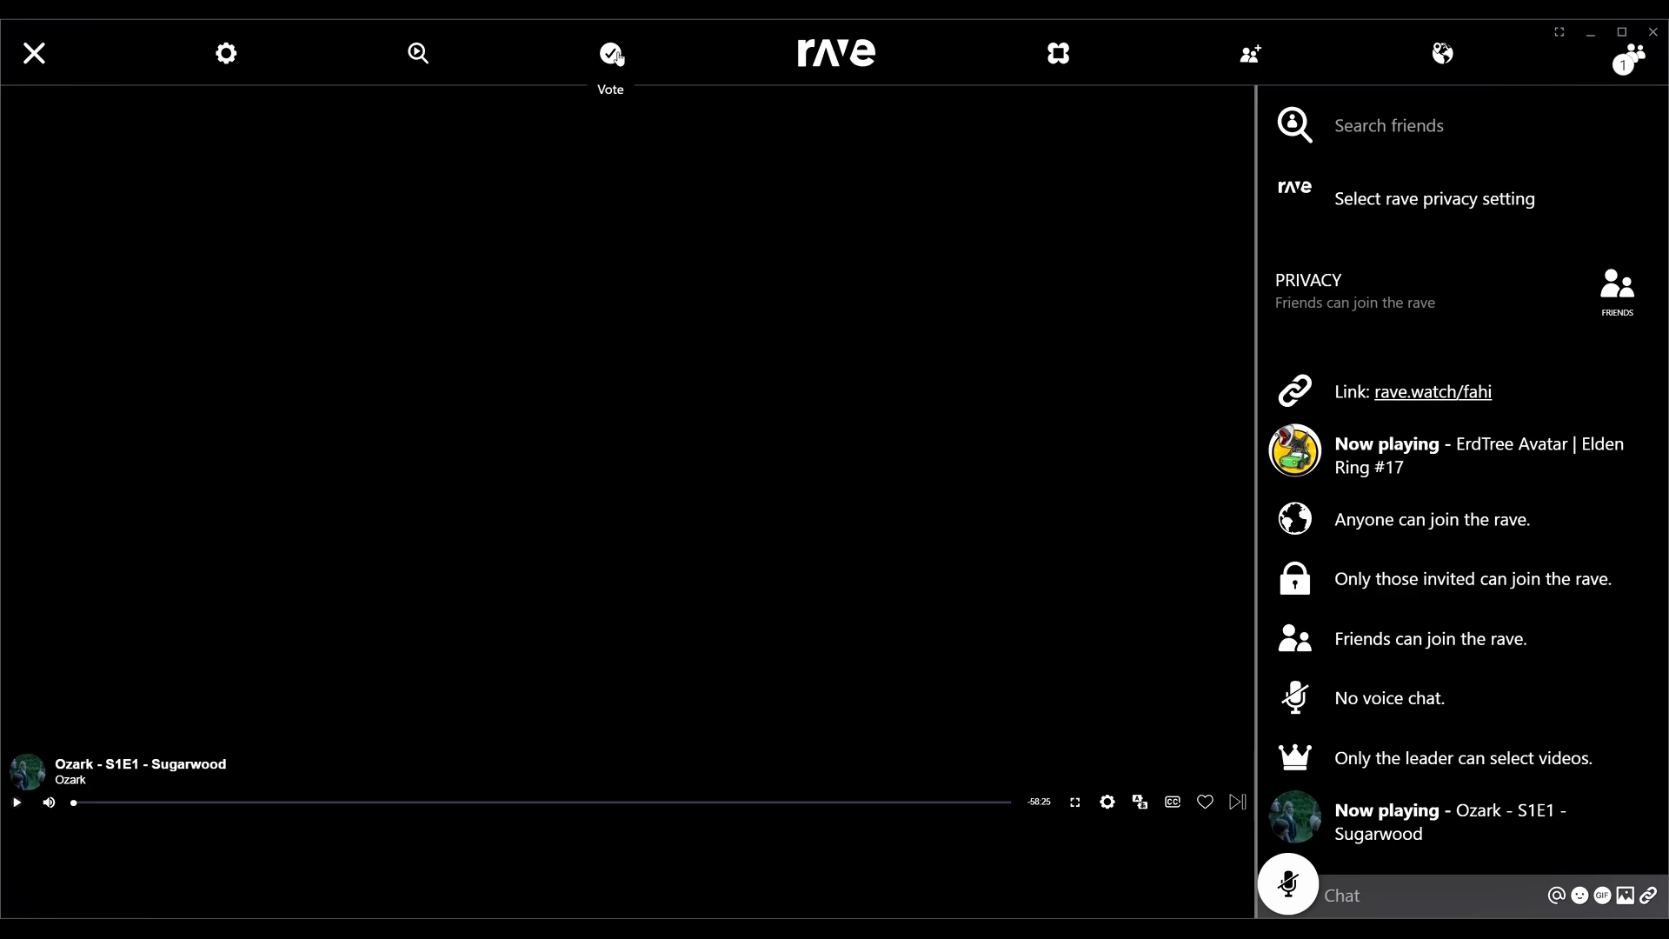
pyautogui.click(610, 55)
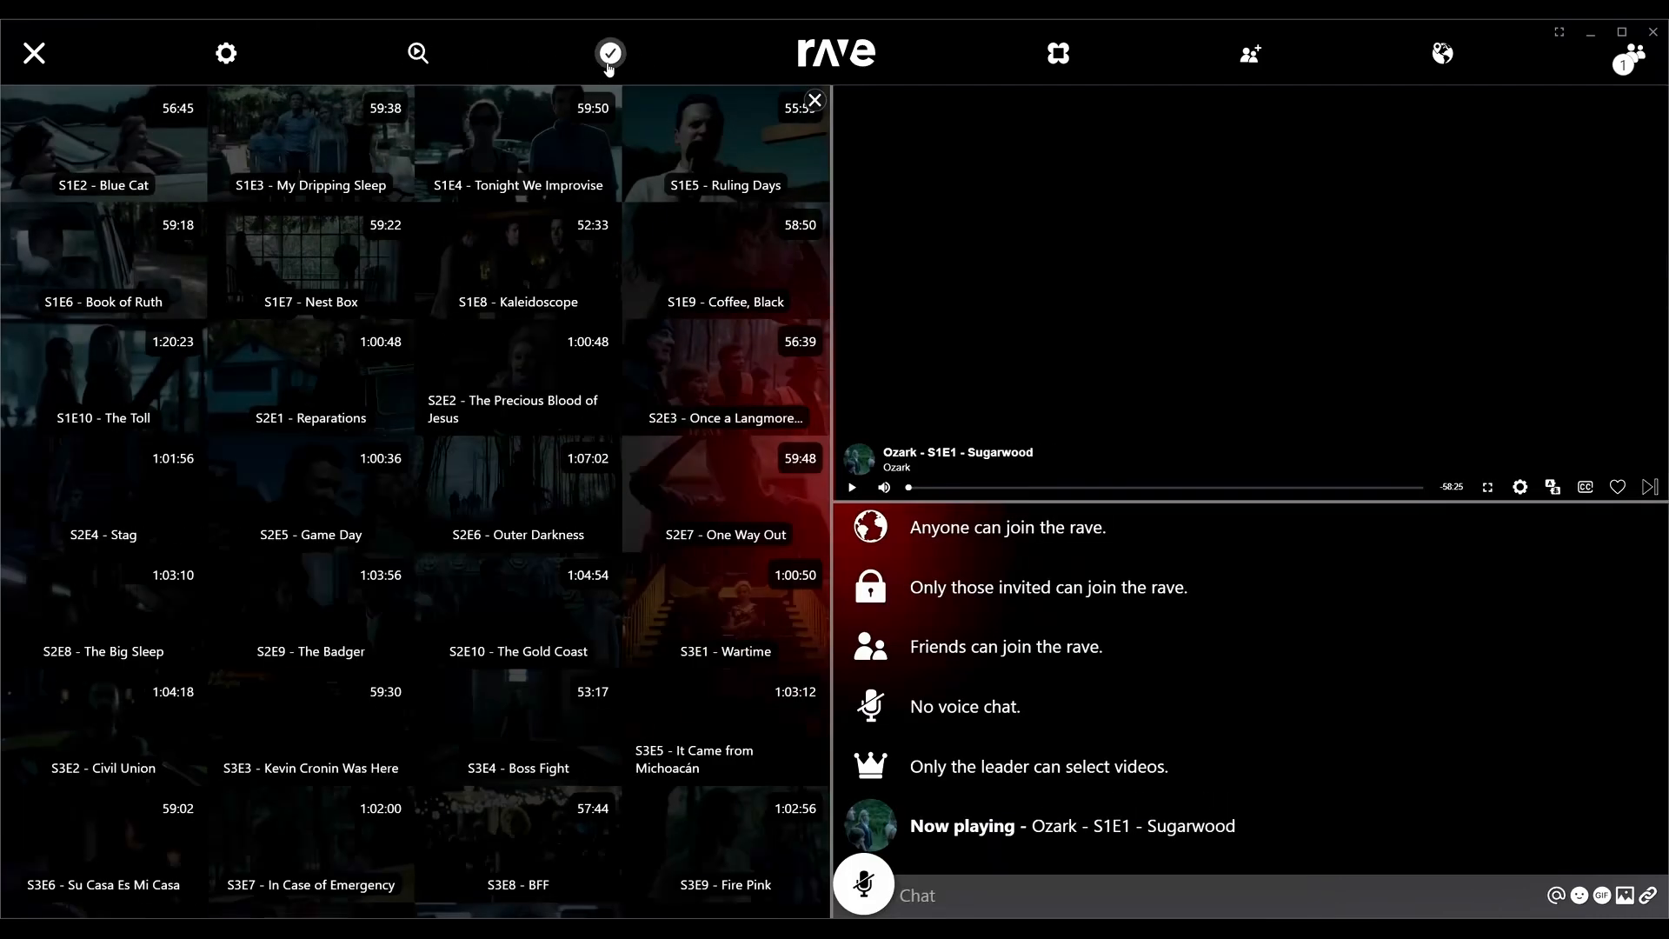
pyautogui.click(417, 52)
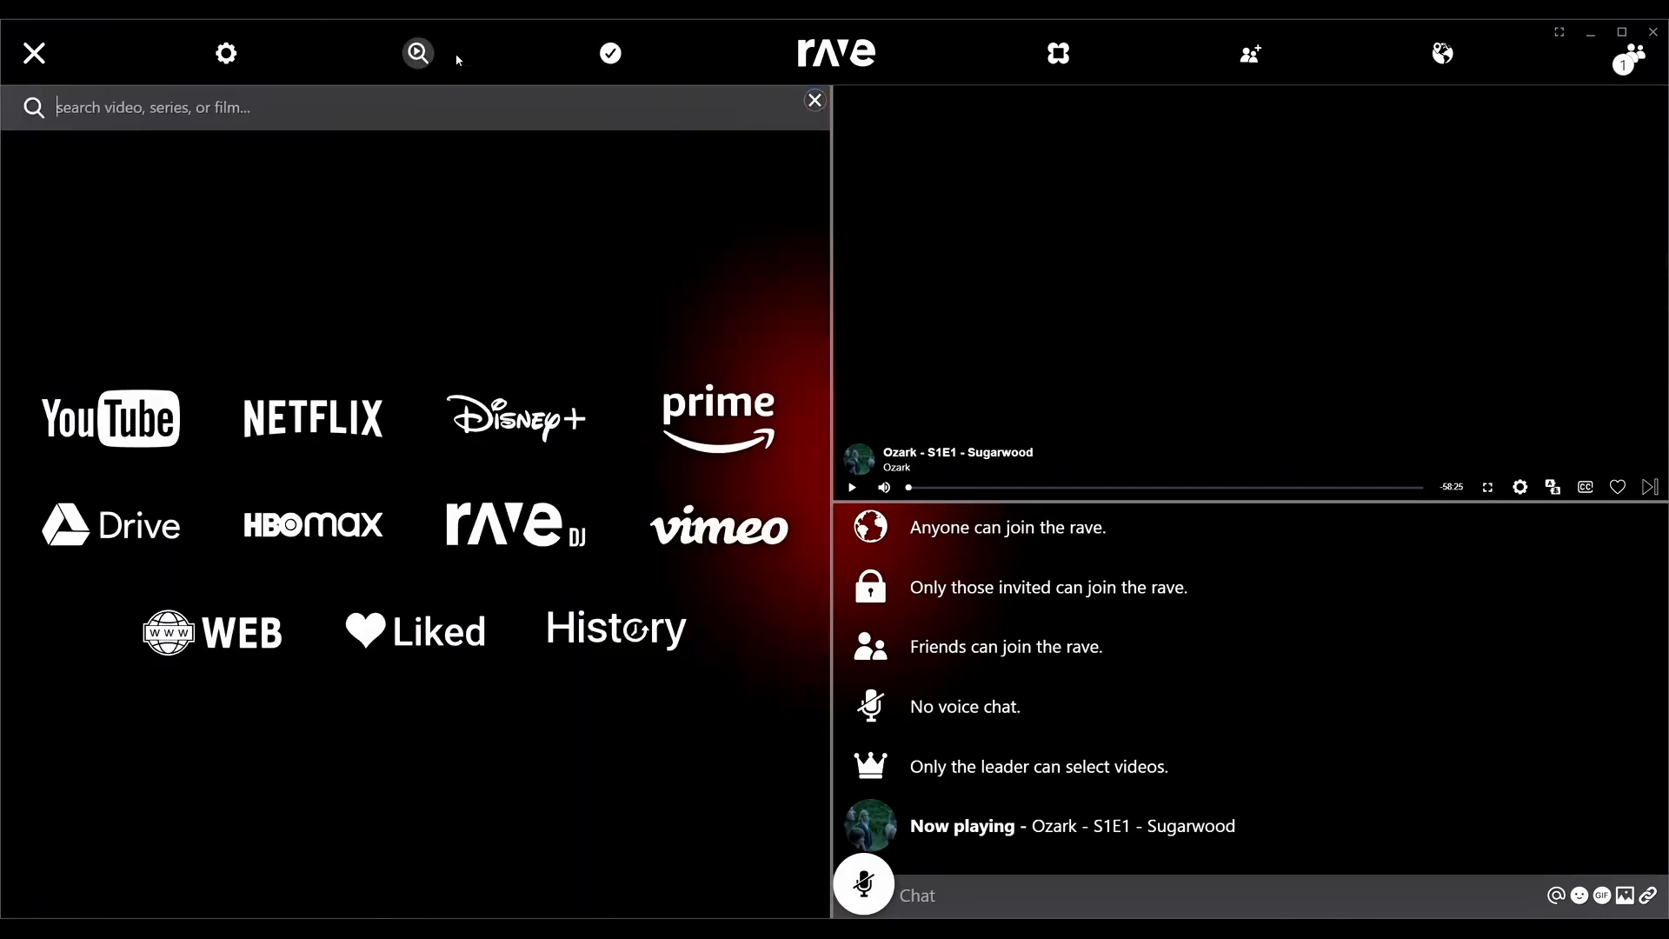
pyautogui.click(609, 52)
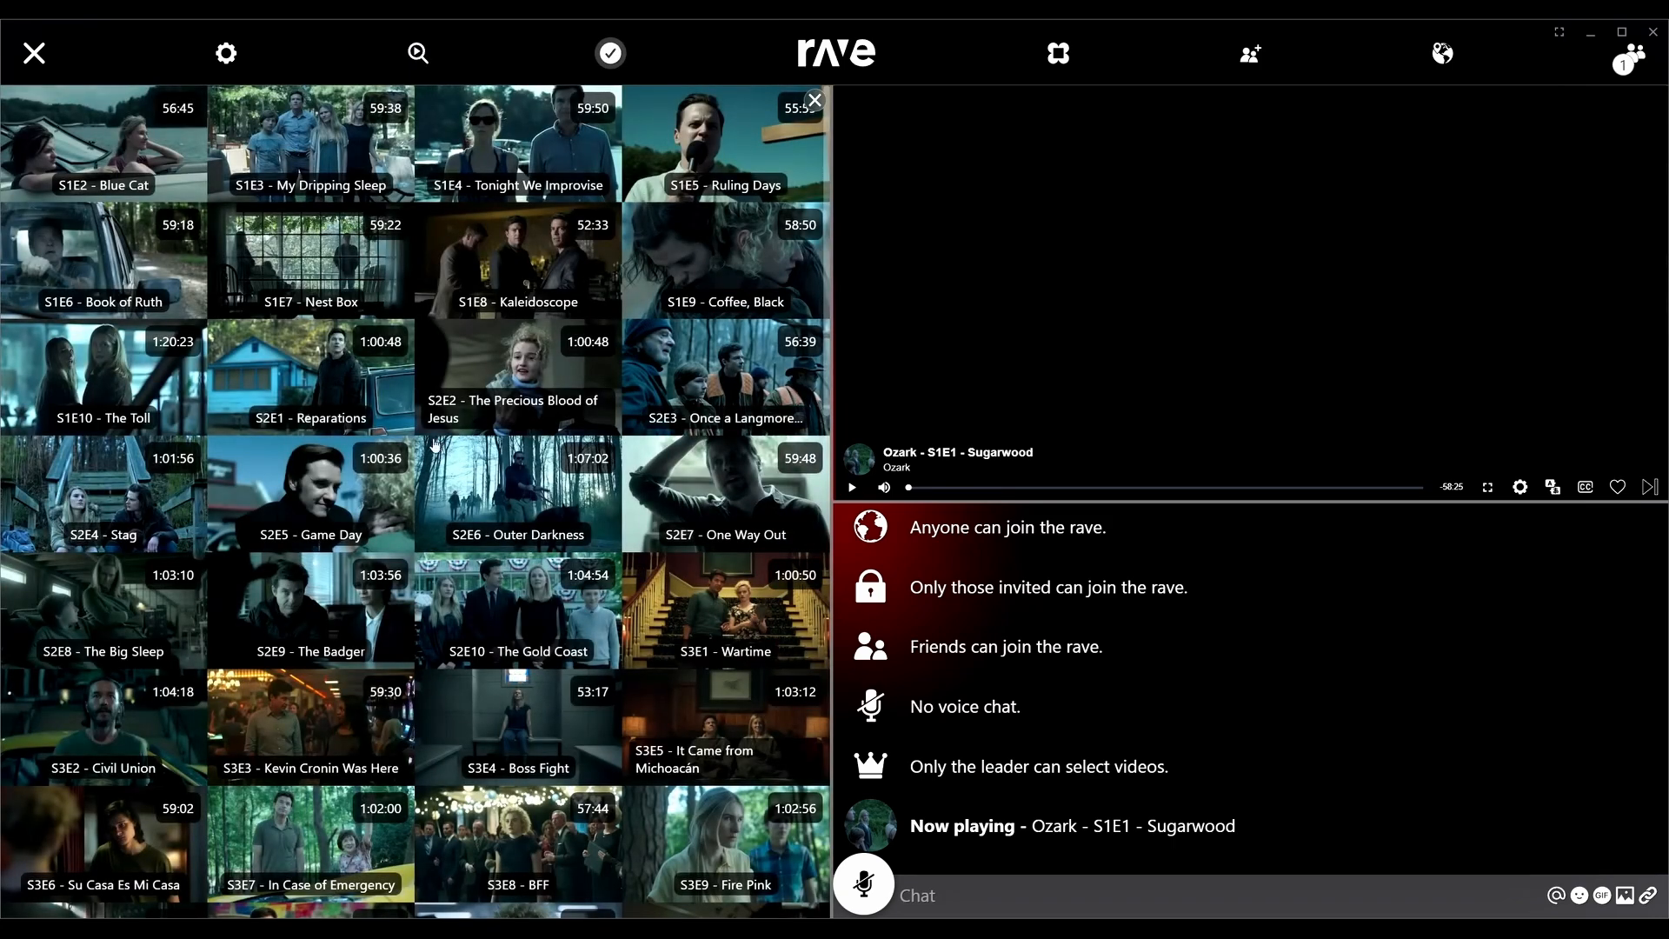
# - Toggle Scenic Mode on and off, then bring up the friend invite panel
pyautogui.click(1060, 54)
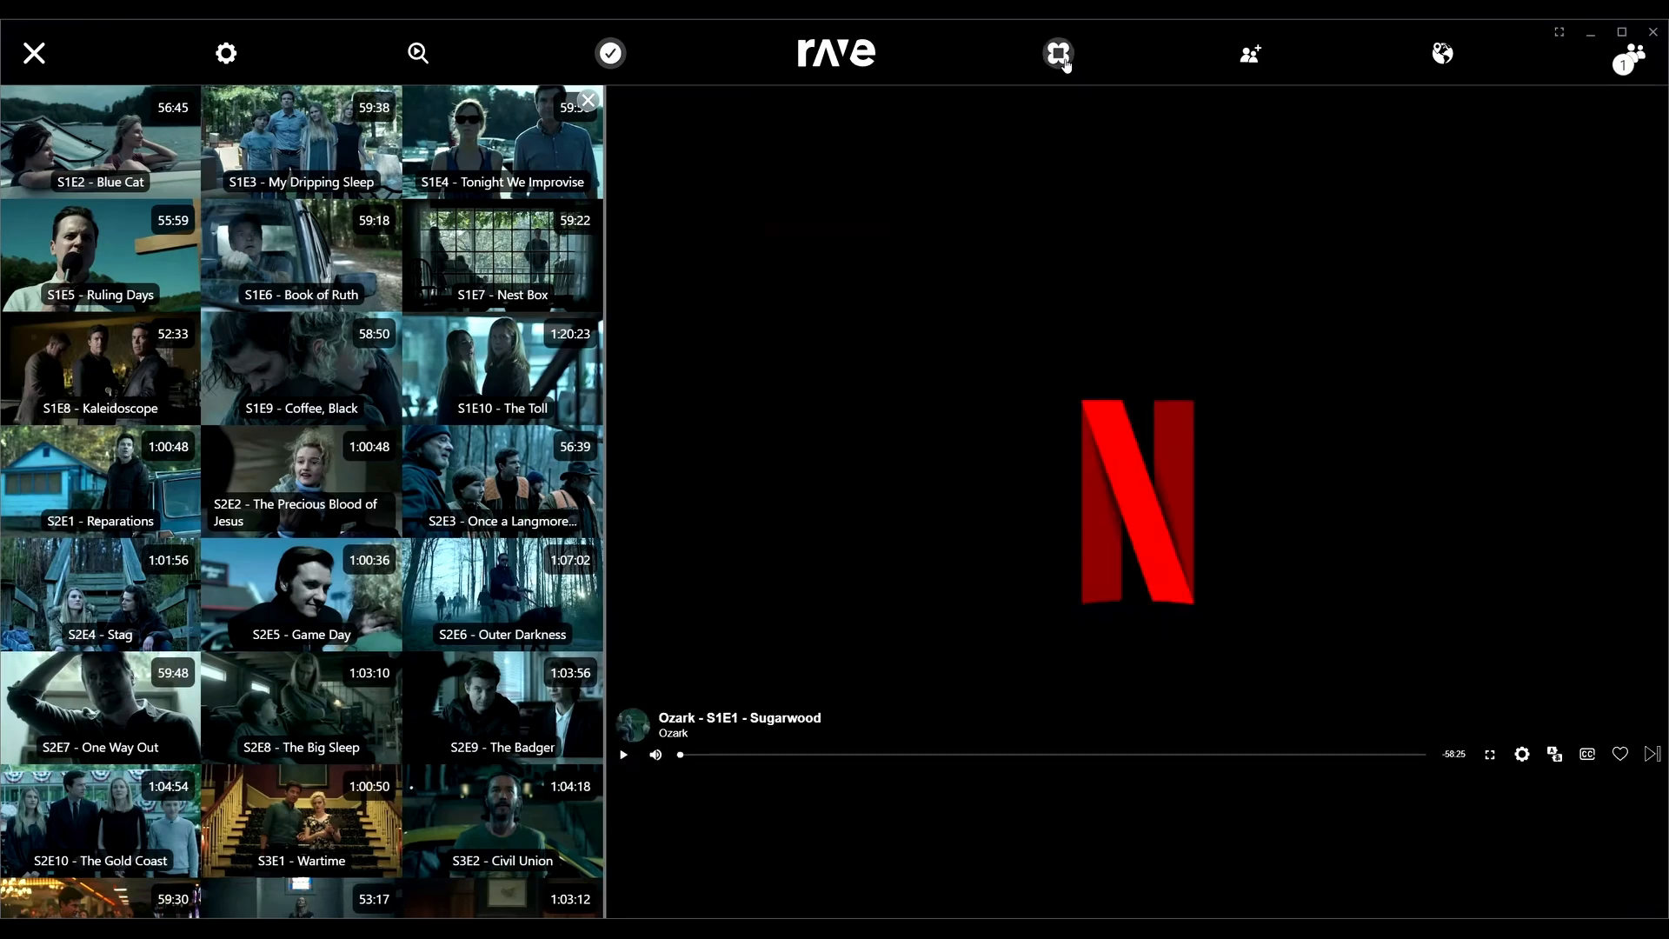
pyautogui.click(1061, 56)
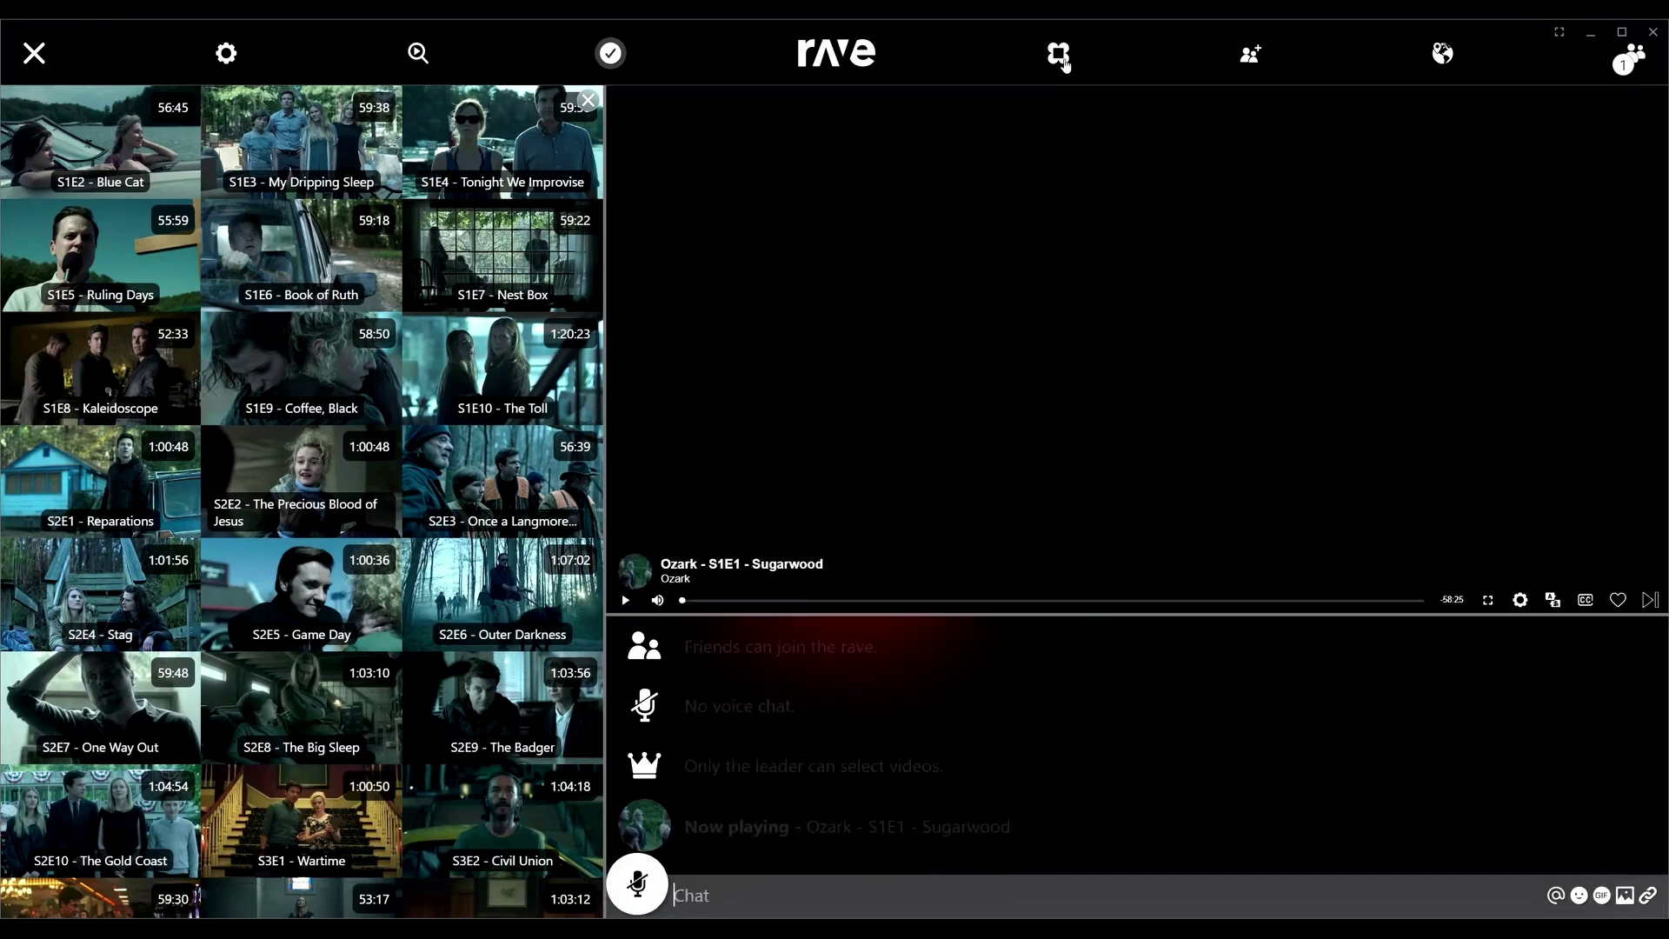
pyautogui.click(1252, 58)
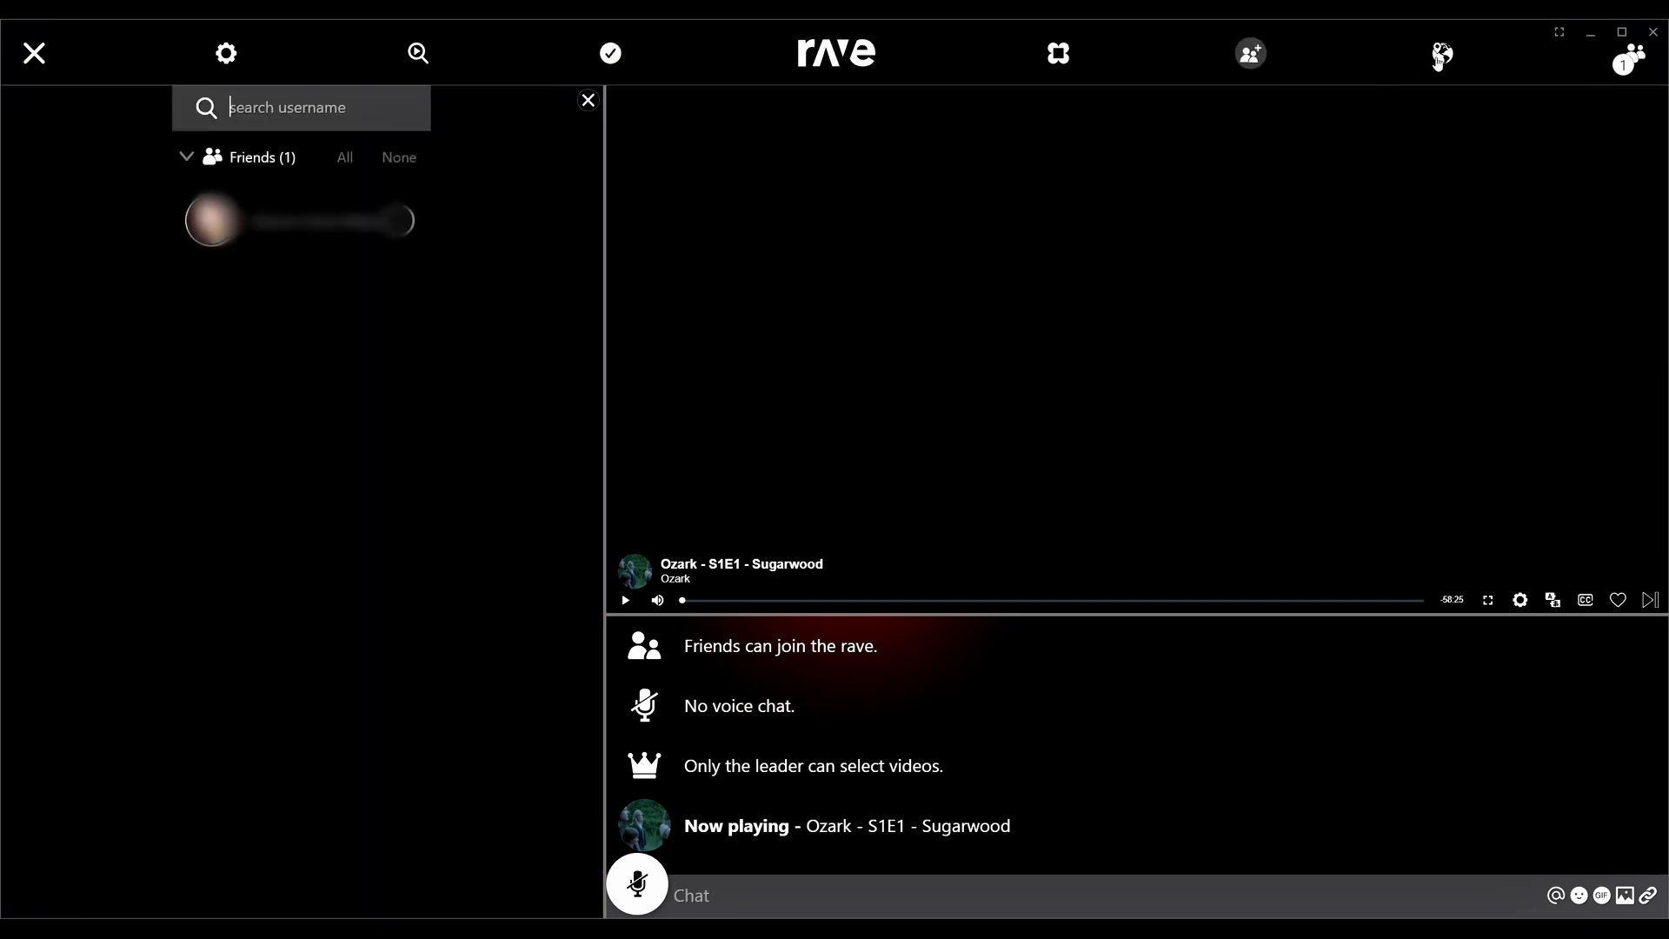
# - Show the world map of viewers beside the paused Ozark episode
pyautogui.click(1443, 55)
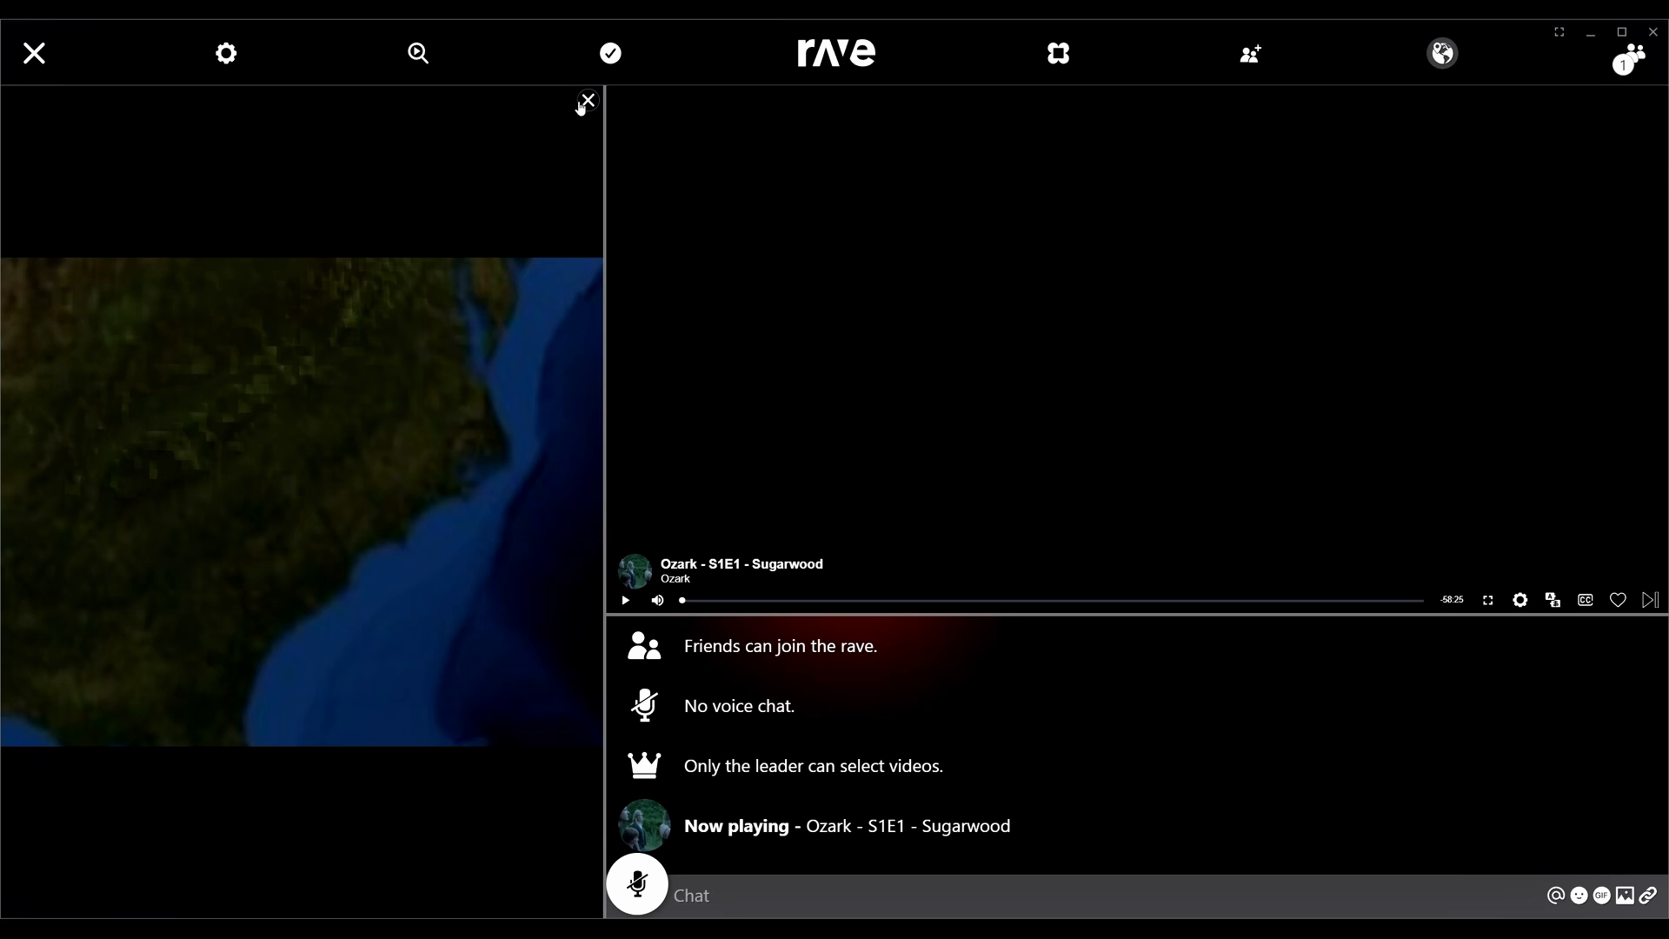
# - Close the map, check the quality and audio language menus, and favourite the episode
pyautogui.click(588, 103)
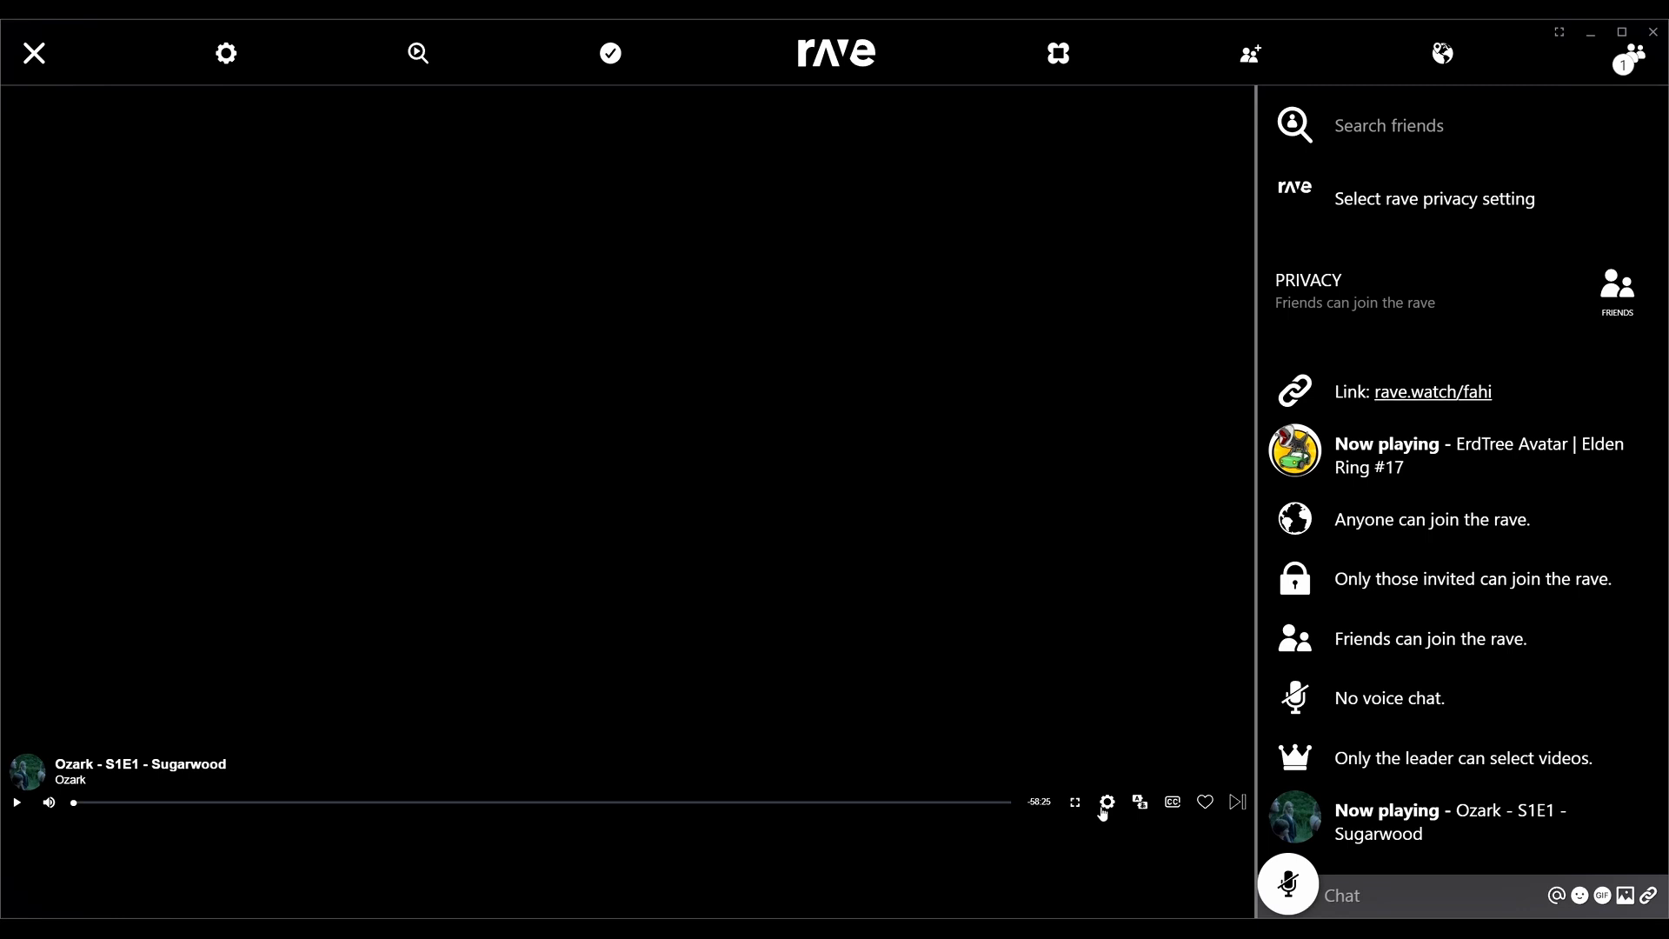
pyautogui.click(1108, 809)
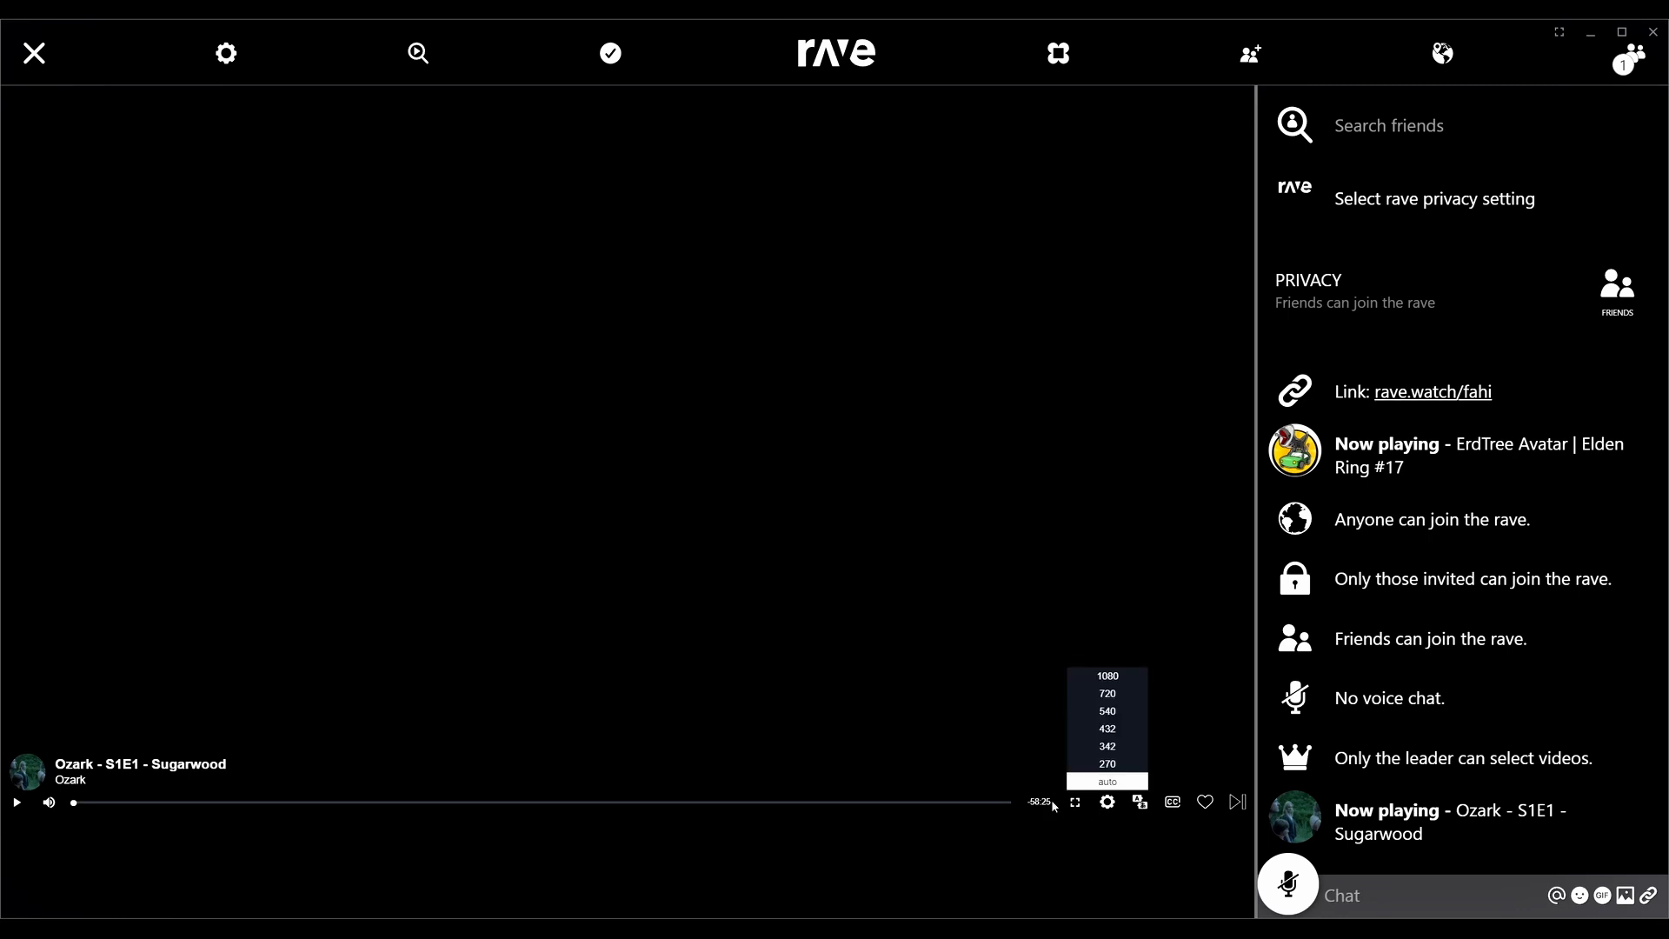
pyautogui.click(1140, 801)
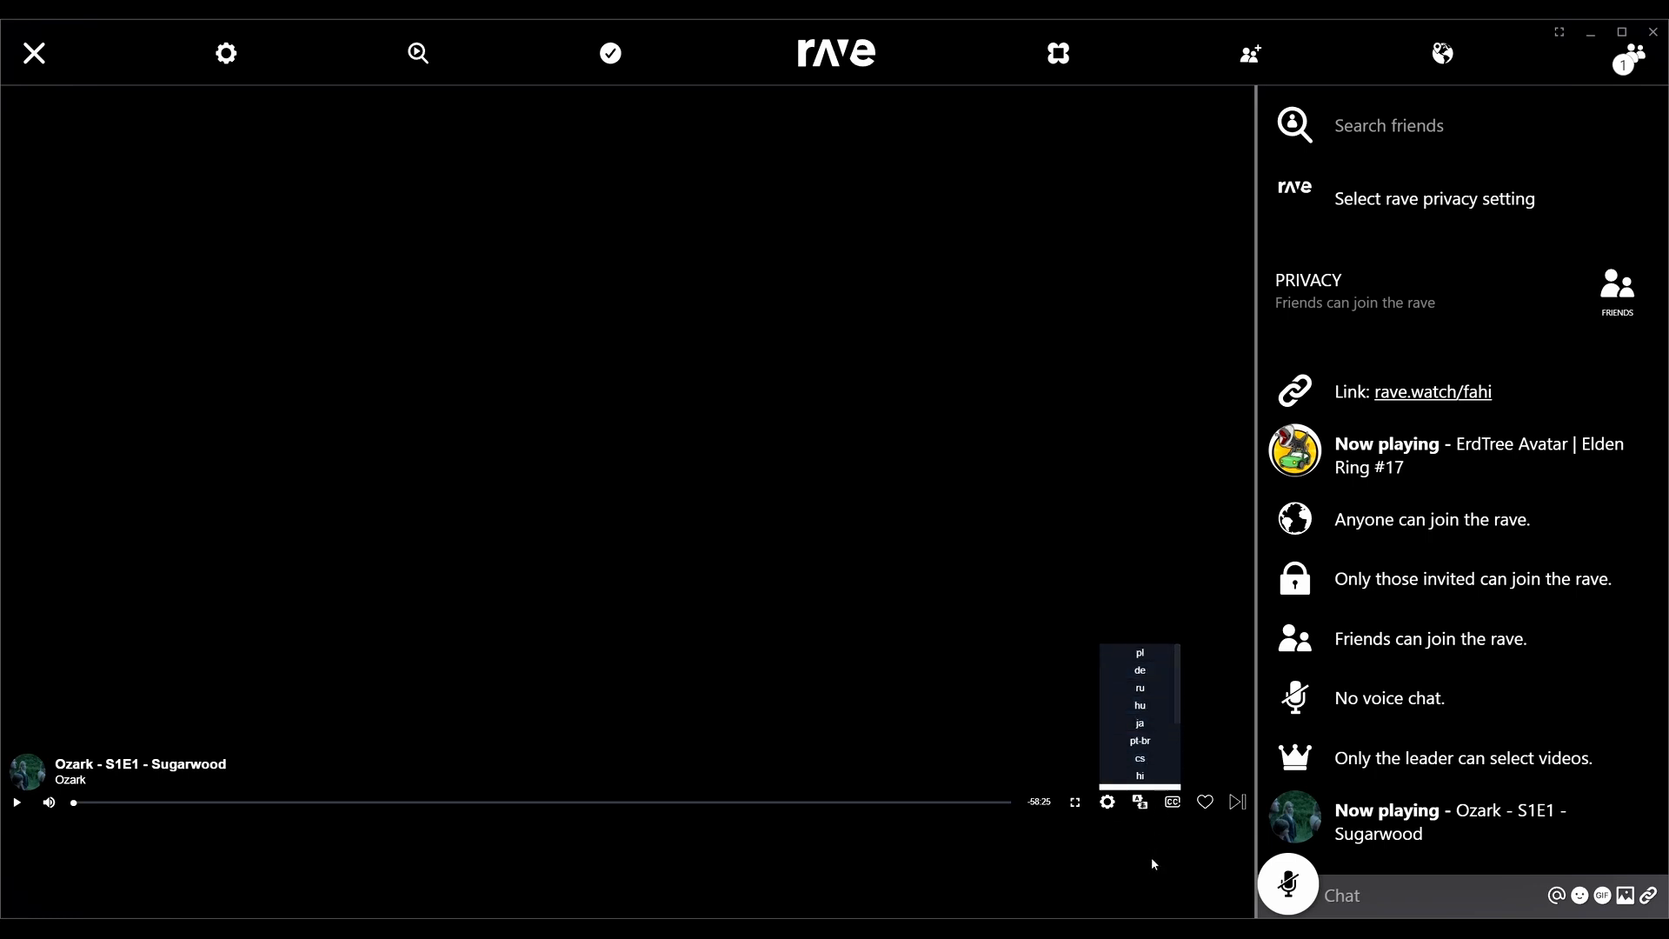
pyautogui.click(1205, 801)
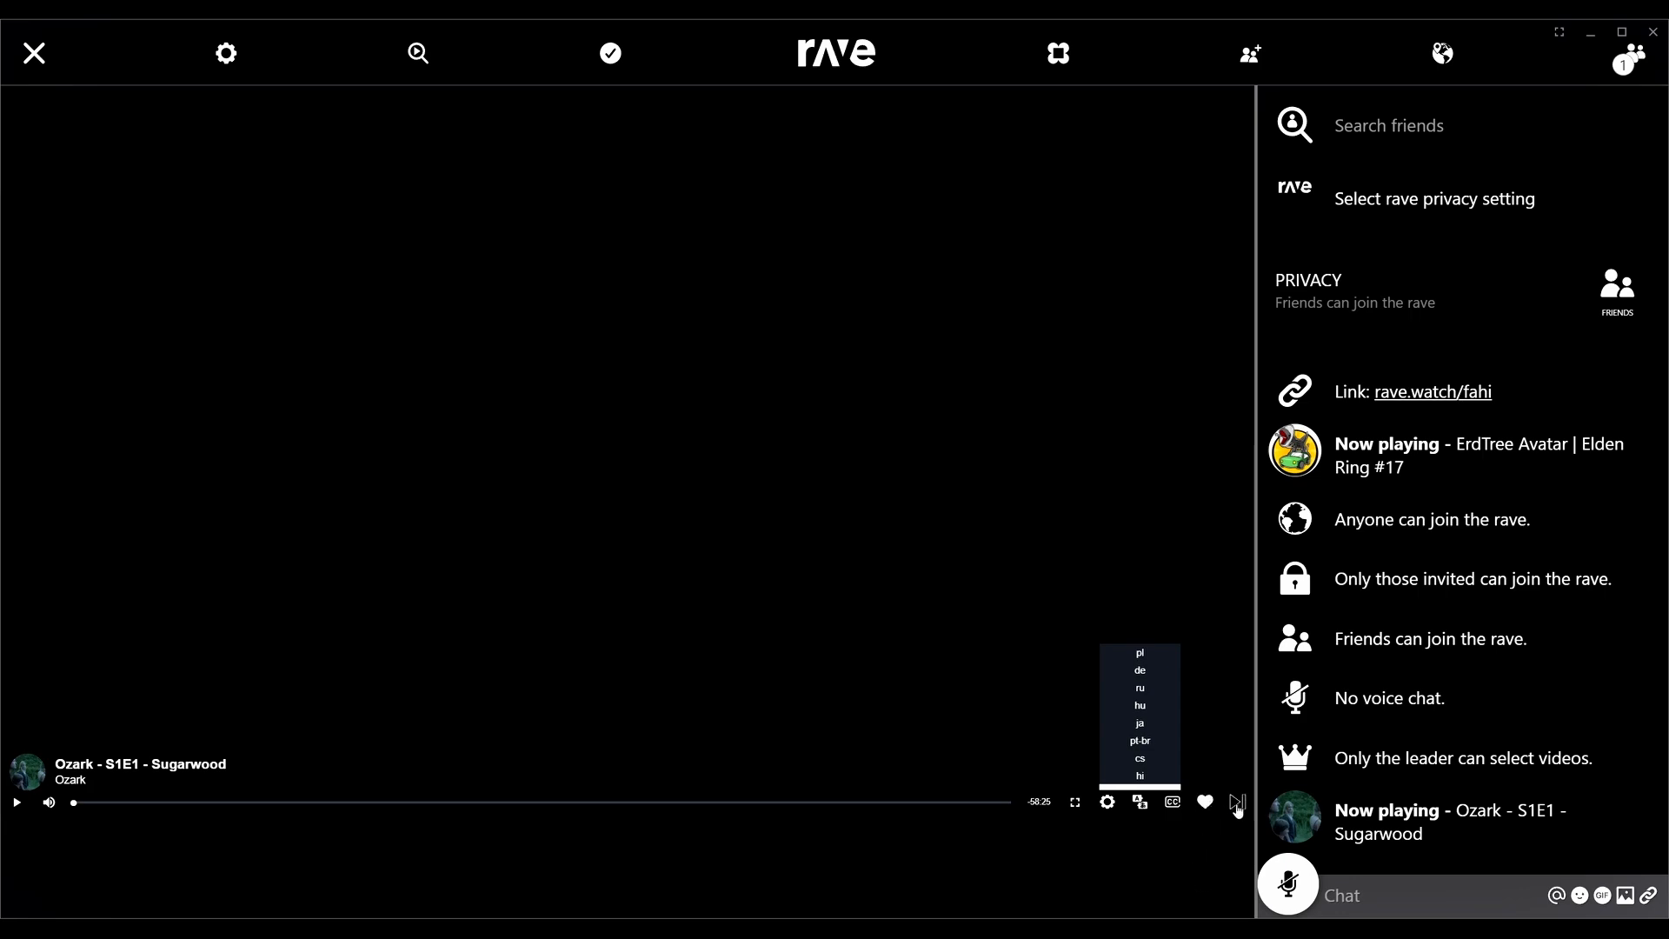
# - Vote S1E3 'My Dripping Sleep' to the top of the episode list so it plays next
pyautogui.click(1236, 803)
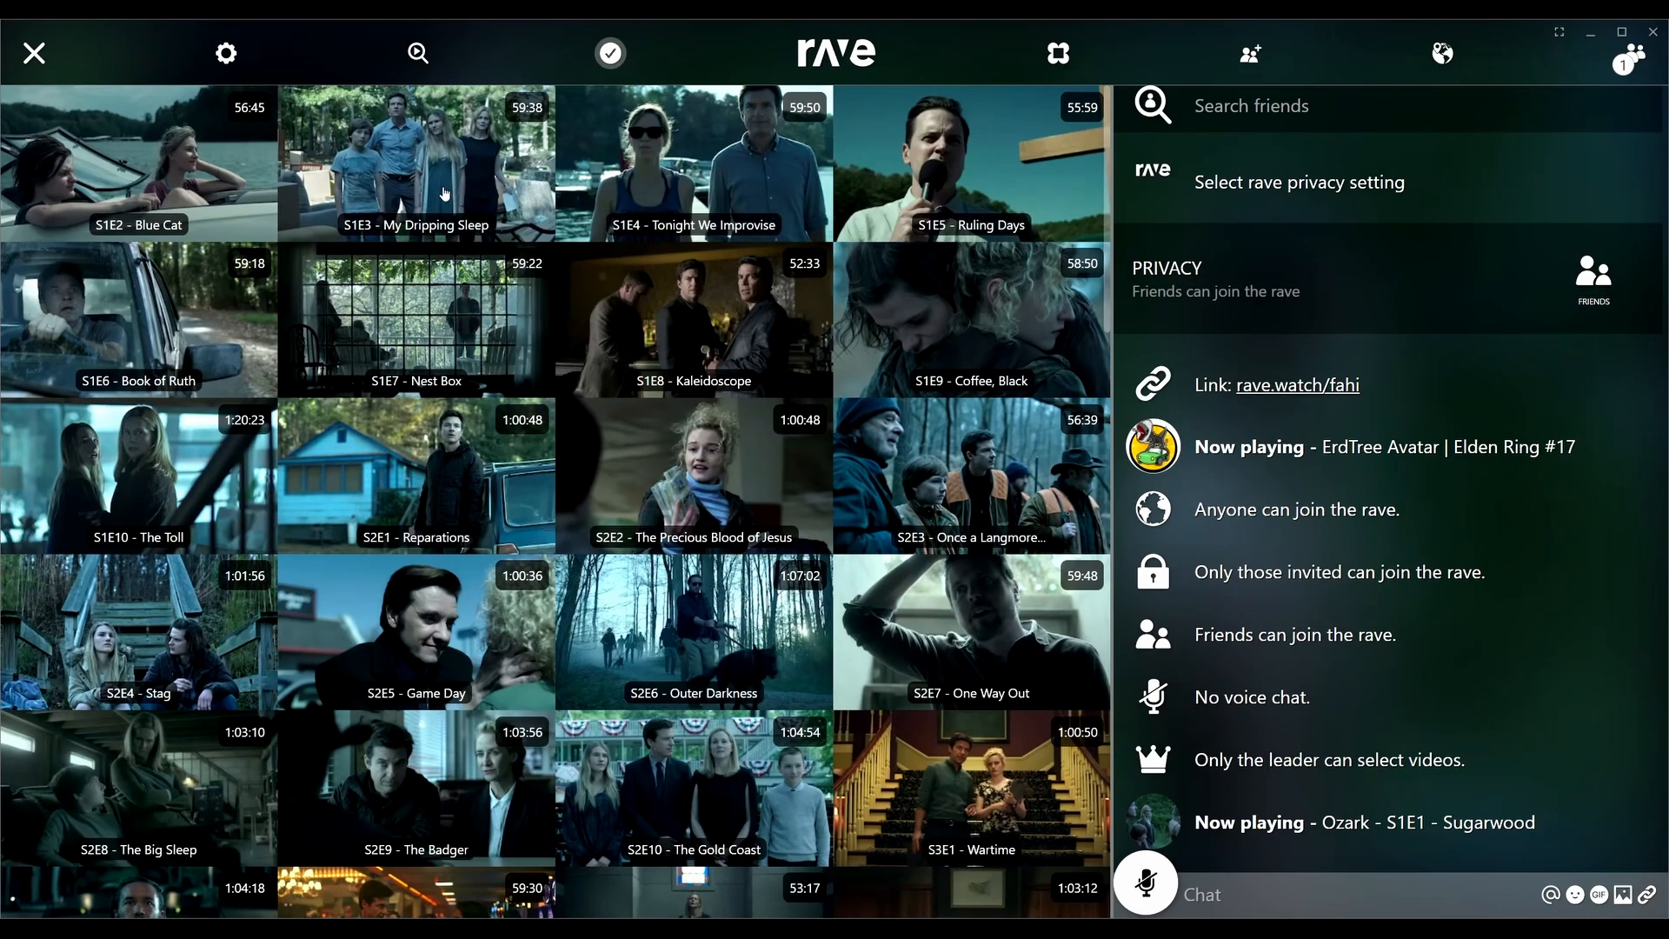
pyautogui.click(450, 193)
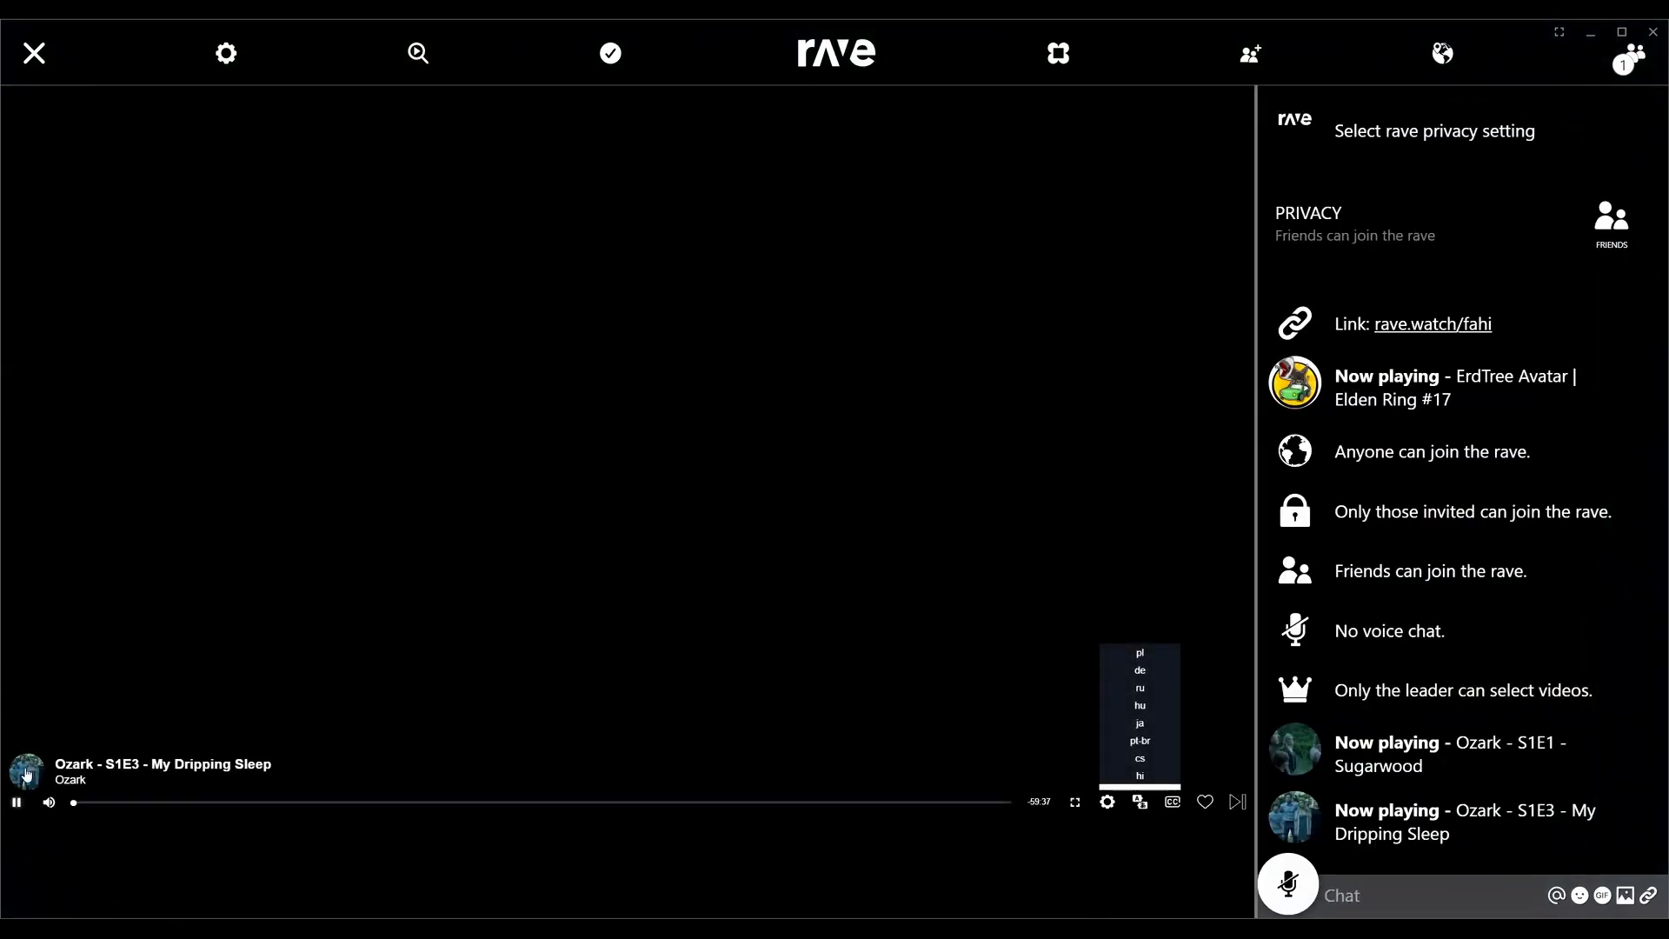
# - Pause Ozark S1E3 and bring up the room settings panel (privacy, playback, voice)
pyautogui.click(16, 802)
pyautogui.click(226, 52)
pyautogui.moveTo(352, 297)
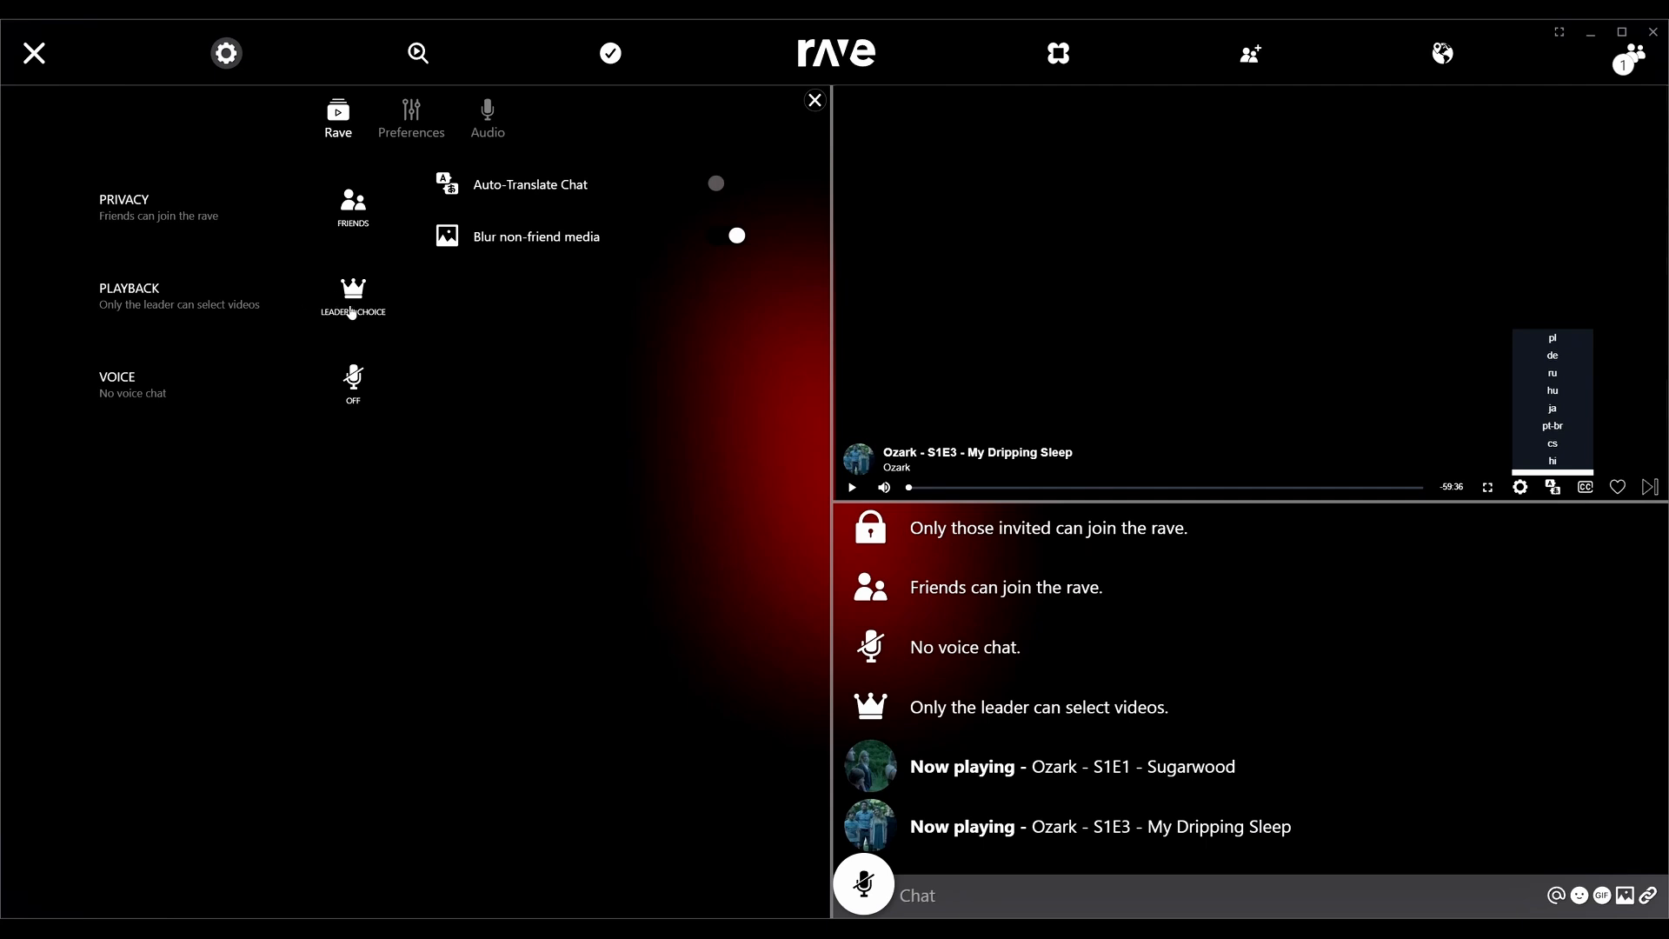
# - Search YouTube as the source and pick the Madden 23 – Angry Review video
pyautogui.click(418, 52)
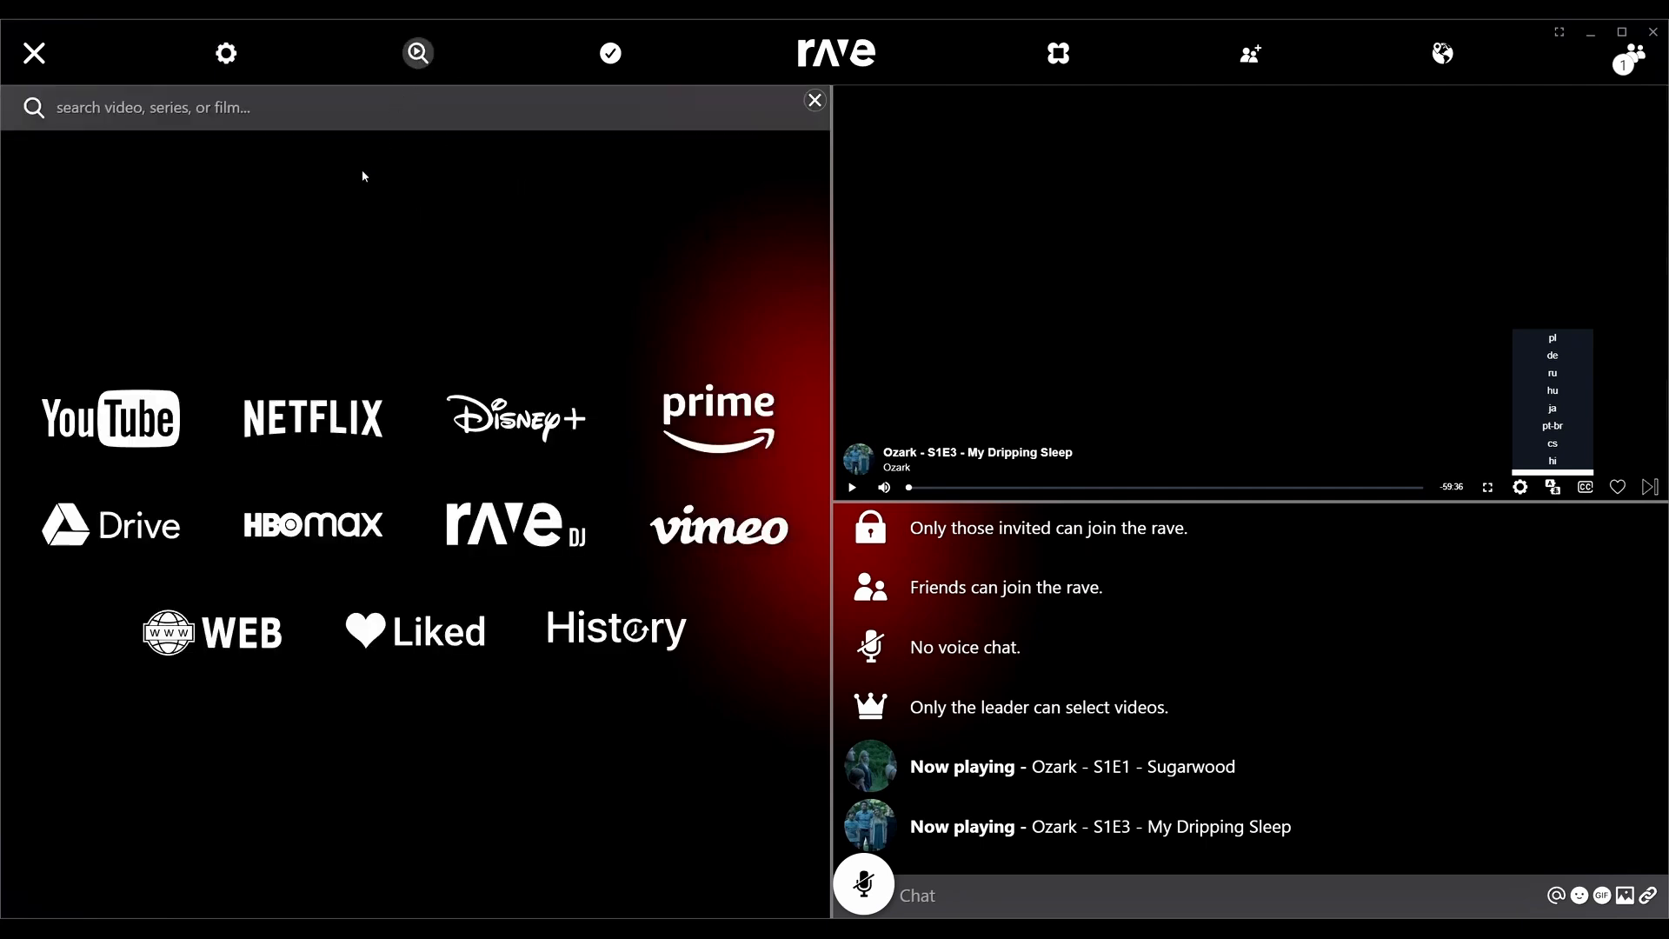
pyautogui.click(152, 415)
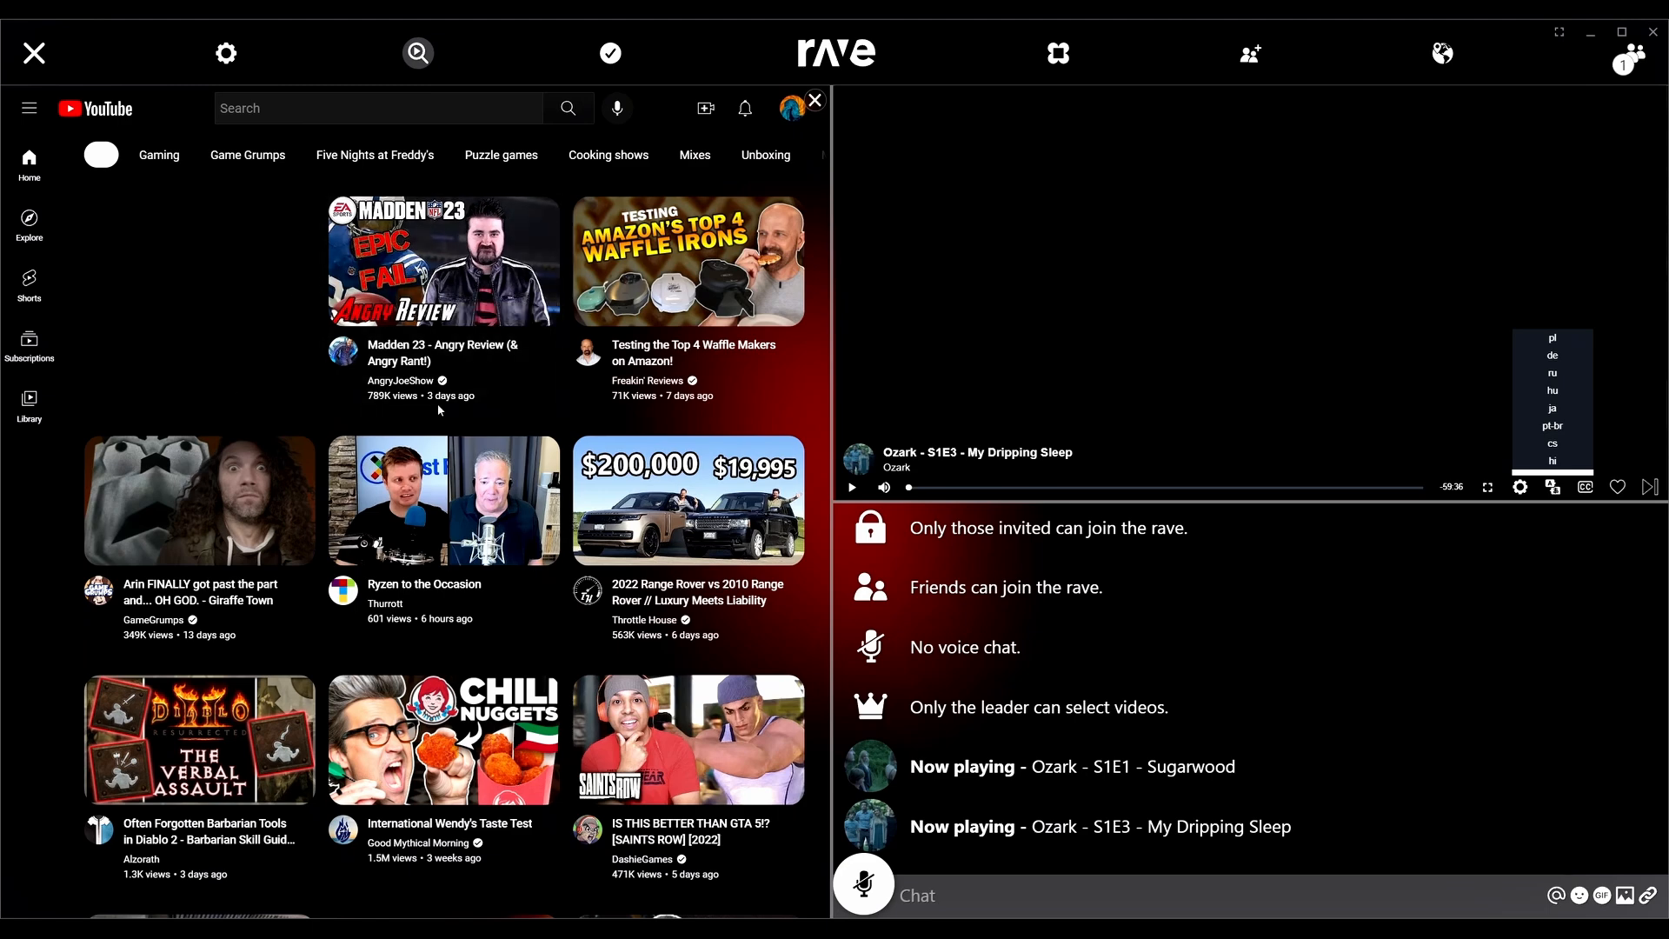
pyautogui.click(443, 353)
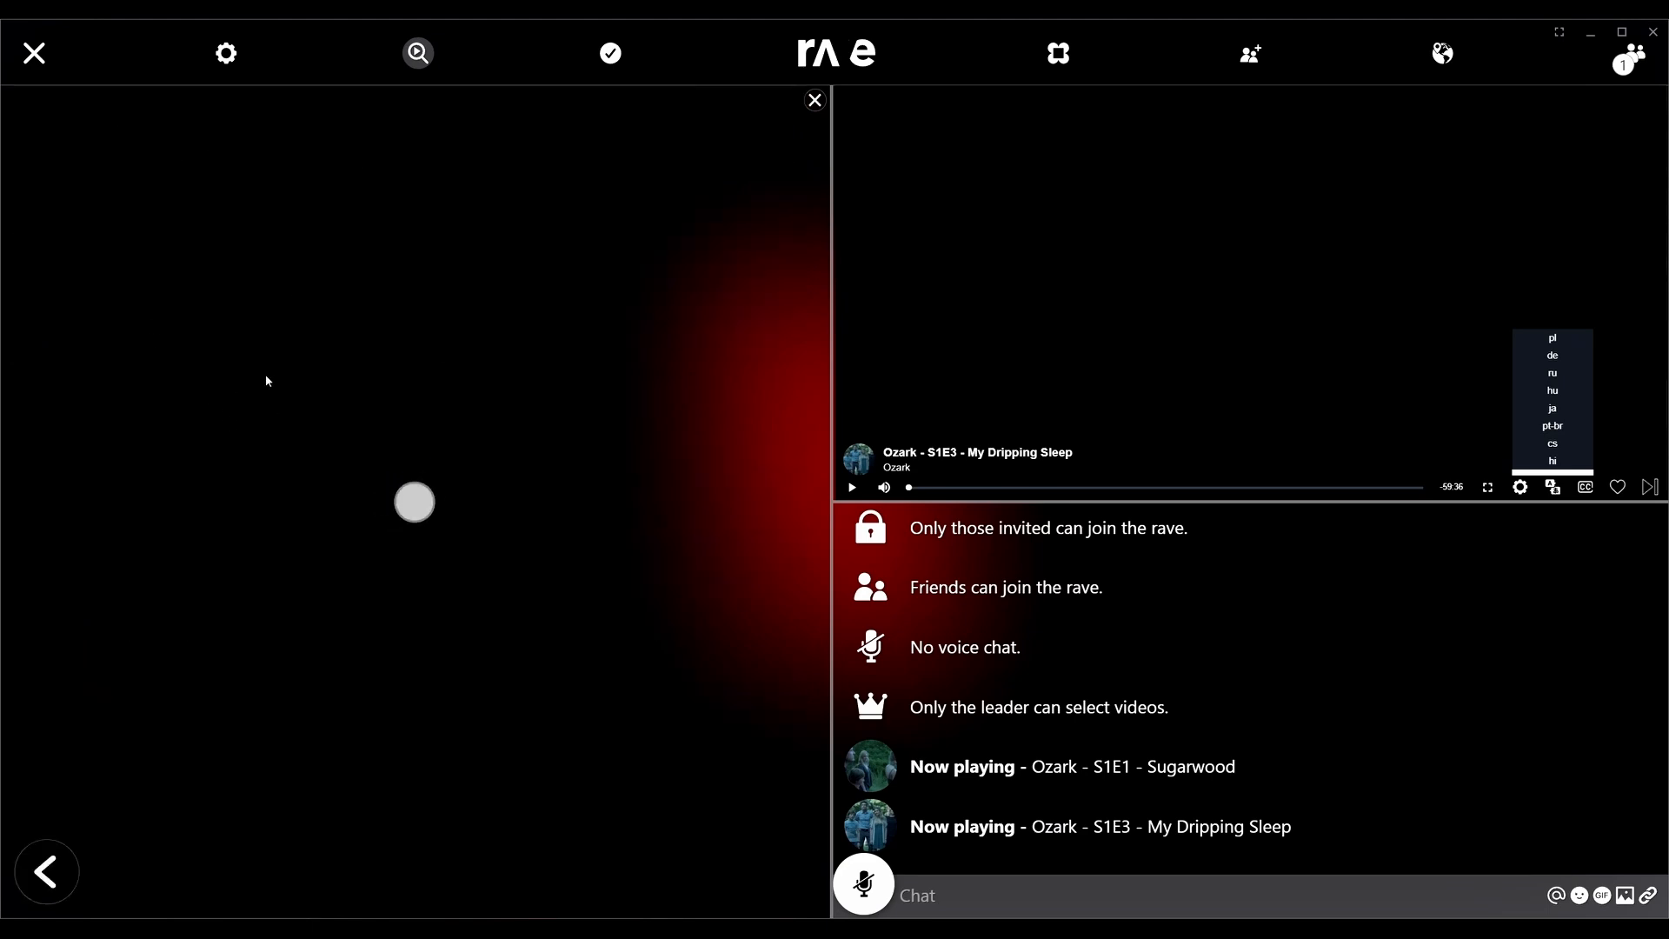